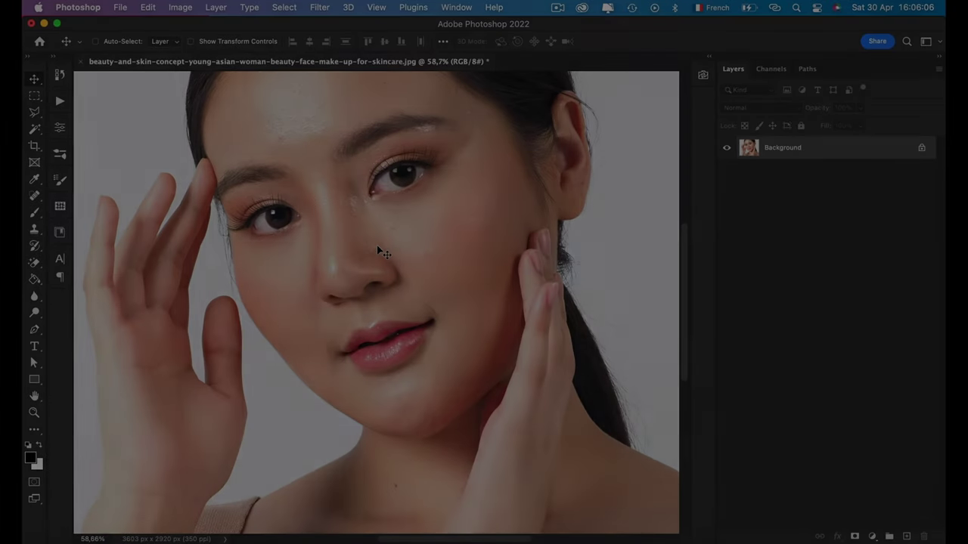
Pan around the portrait, then fit the whole image on screen
{"action": "scroll", "coordinate": [377, 246], "scroll_direction": "up", "scroll_amount": 3}
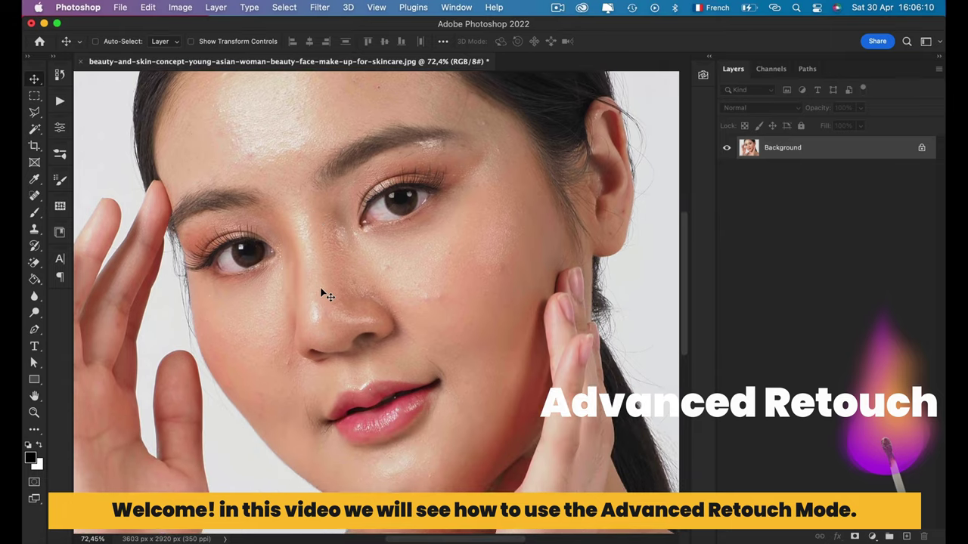
{"action": "scroll", "coordinate": [325, 295], "scroll_direction": "down", "scroll_amount": 2}
{"action": "scroll", "coordinate": [320, 287], "scroll_direction": "up", "scroll_amount": 3}
{"action": "scroll", "coordinate": [320, 287], "scroll_direction": "left", "scroll_amount": 2}
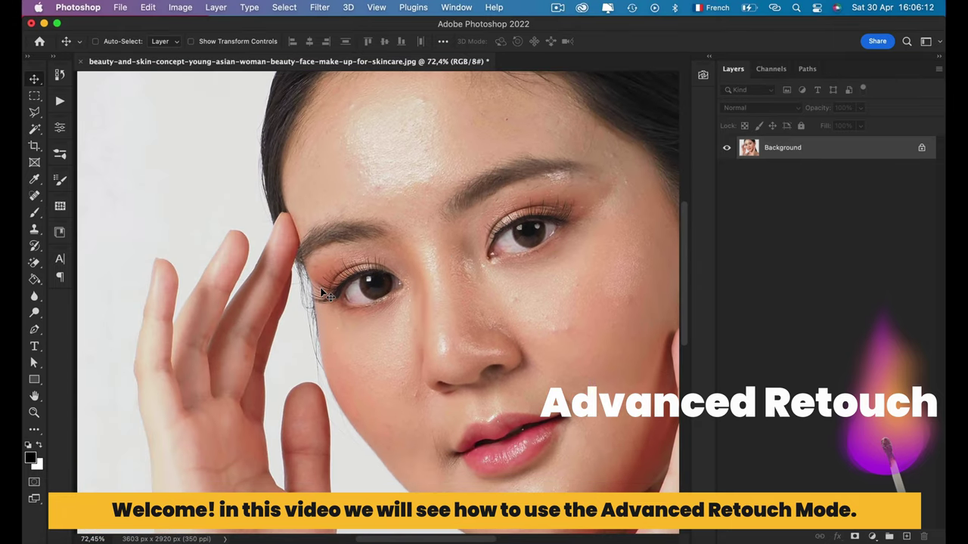
{"action": "scroll", "coordinate": [320, 287], "scroll_direction": "up", "scroll_amount": 1}
{"action": "scroll", "coordinate": [325, 276], "scroll_direction": "up", "scroll_amount": 3}
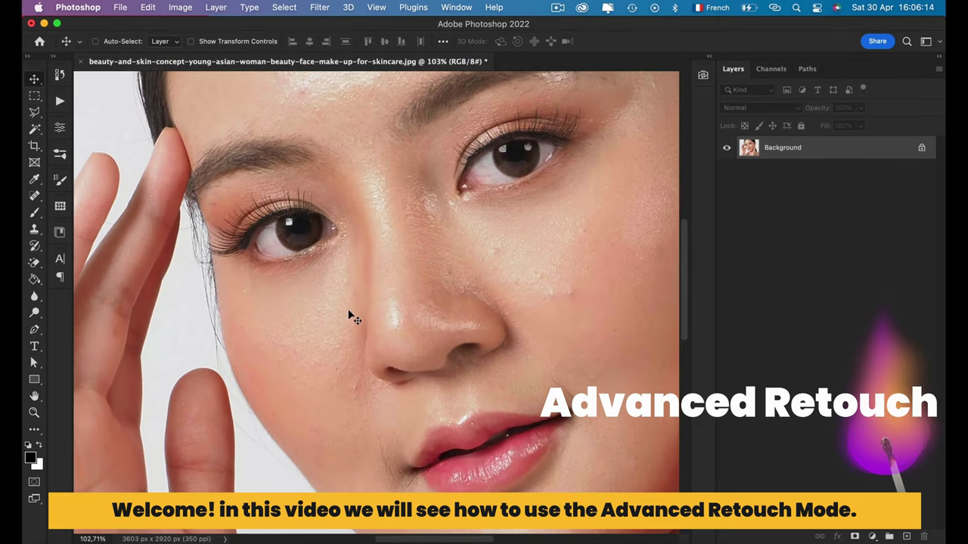
{"action": "scroll", "coordinate": [348, 313], "scroll_direction": "right", "scroll_amount": 2}
{"action": "scroll", "coordinate": [348, 313], "scroll_direction": "right", "scroll_amount": 4}
{"action": "scroll", "coordinate": [348, 313], "scroll_direction": "down", "scroll_amount": 1}
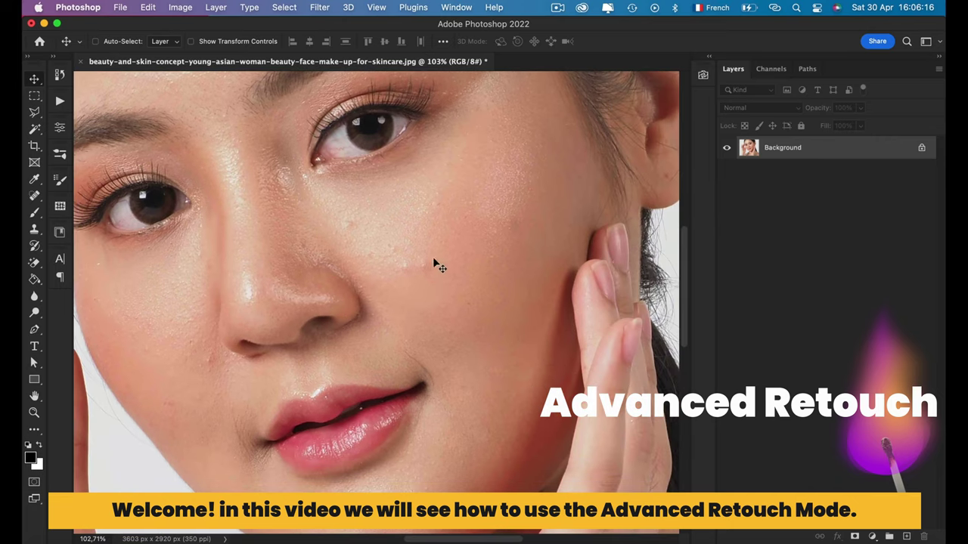
{"action": "scroll", "coordinate": [456, 282], "scroll_direction": "down", "scroll_amount": 3}
{"action": "scroll", "coordinate": [456, 281], "scroll_direction": "down", "scroll_amount": 4}
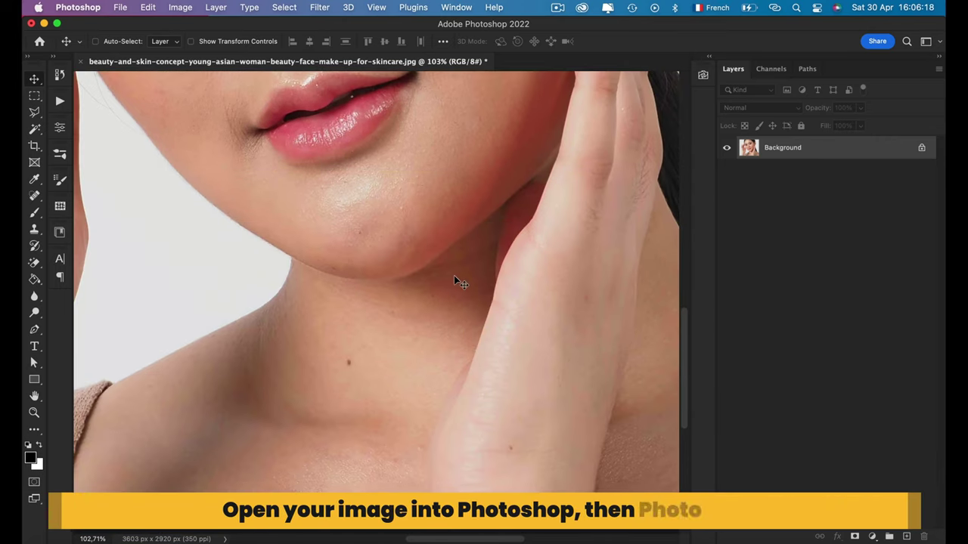
{"action": "scroll", "coordinate": [456, 282], "scroll_direction": "right", "scroll_amount": 3}
{"action": "scroll", "coordinate": [456, 281], "scroll_direction": "right", "scroll_amount": 2}
{"action": "scroll", "coordinate": [456, 281], "scroll_direction": "up", "scroll_amount": 8}
{"action": "scroll", "coordinate": [456, 282], "scroll_direction": "up", "scroll_amount": 2}
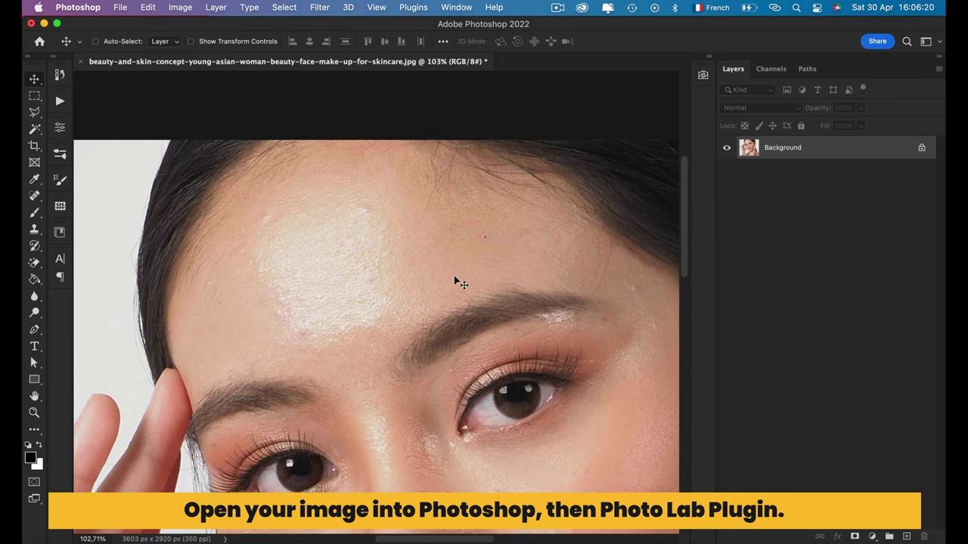
{"action": "key", "text": "super+0"}
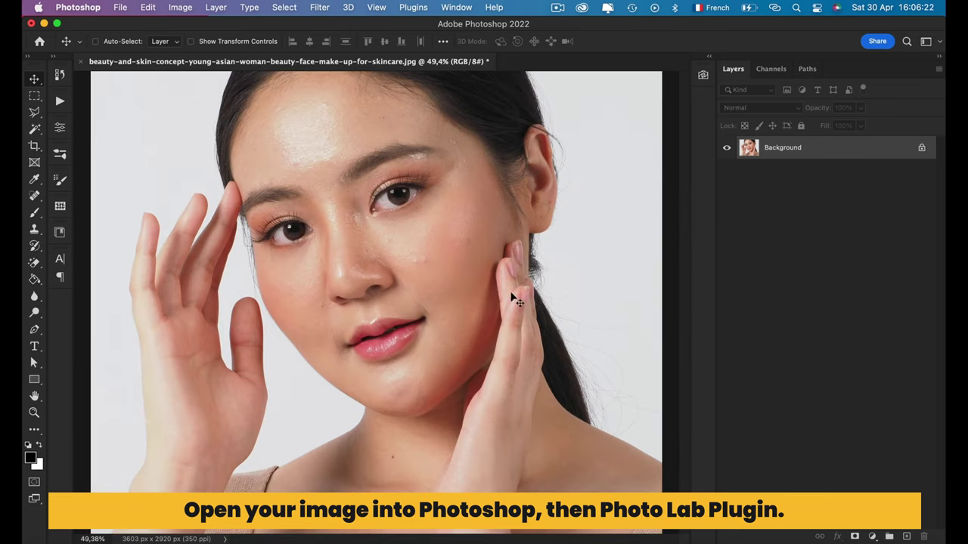
Open Photo Lab, review its Settings page, then show the Retouch tile's modes
{"action": "left_click", "coordinate": [704, 76]}
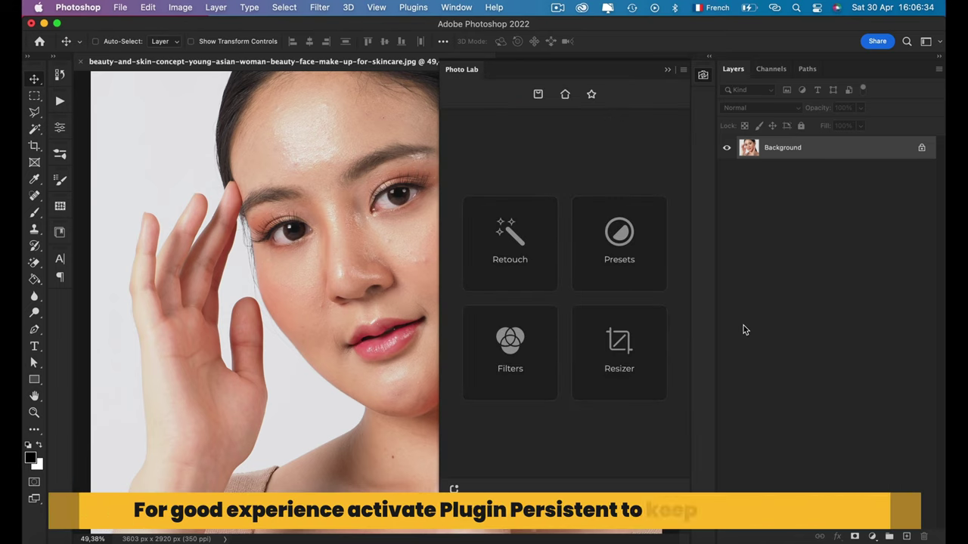
{"action": "left_click", "coordinate": [685, 70]}
{"action": "left_click", "coordinate": [697, 87]}
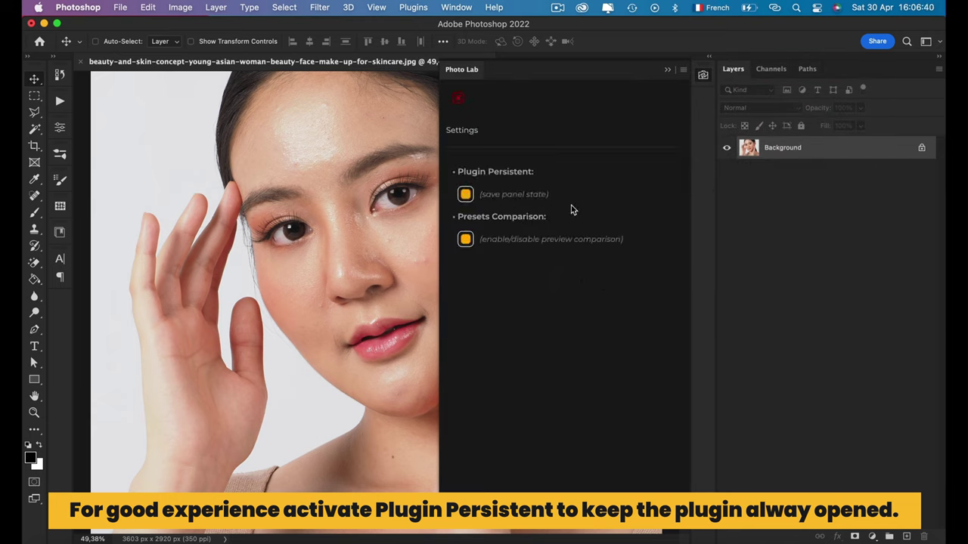
{"action": "left_click", "coordinate": [458, 98]}
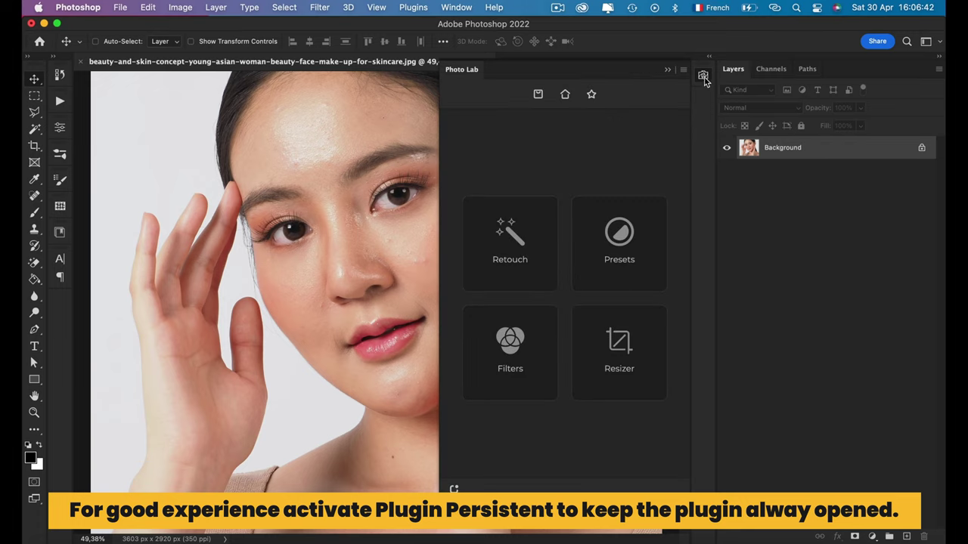
{"action": "left_click", "coordinate": [703, 76]}
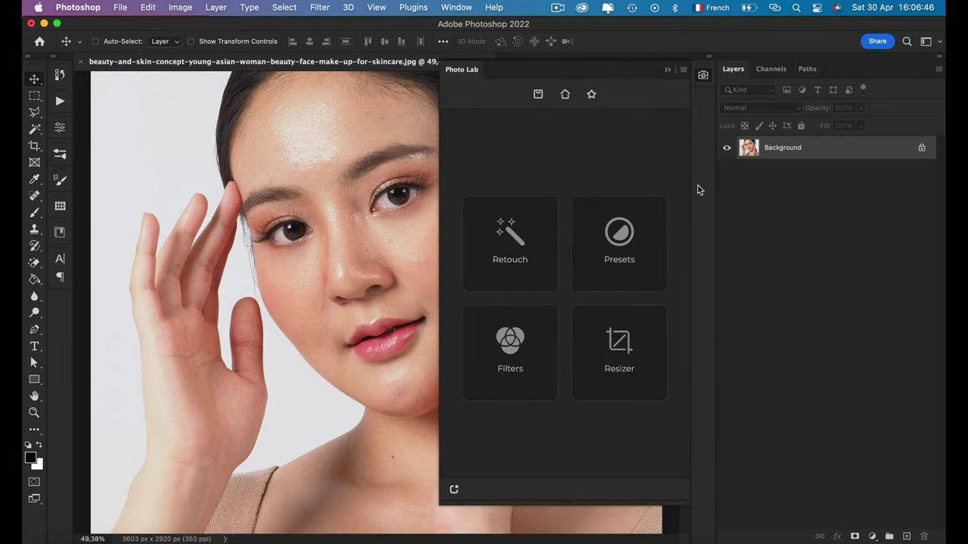
{"action": "left_click", "coordinate": [487, 244]}
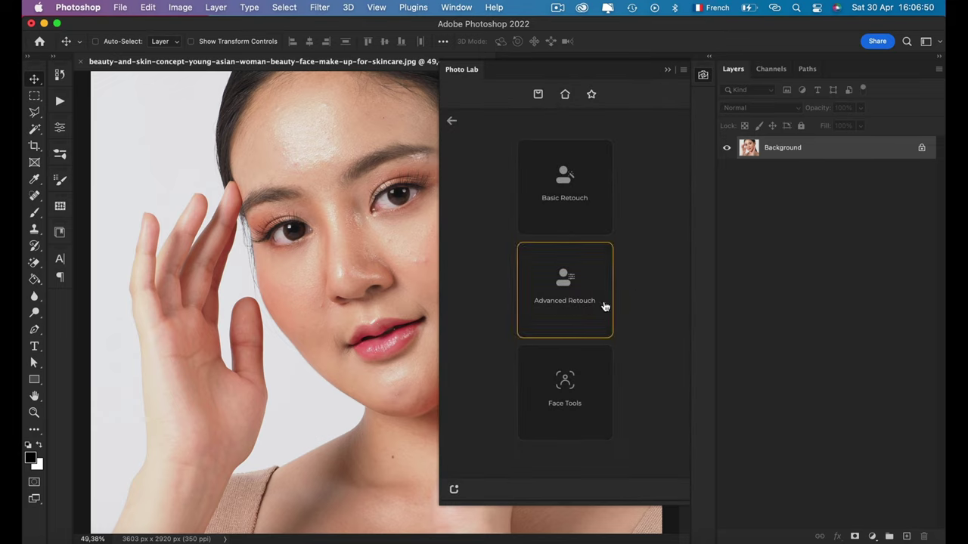
Show Advanced Retouch and unlock the Background into Layer 0, keeping its default name
{"action": "left_click", "coordinate": [607, 303]}
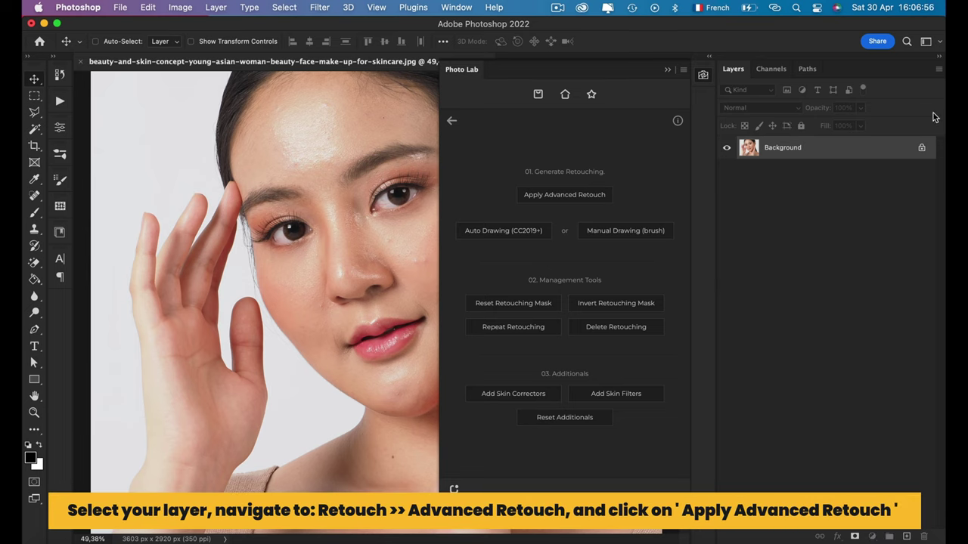
{"action": "double_click", "coordinate": [922, 147]}
{"action": "left_click", "coordinate": [550, 235]}
{"action": "left_click", "coordinate": [922, 147]}
{"action": "double_click", "coordinate": [772, 148]}
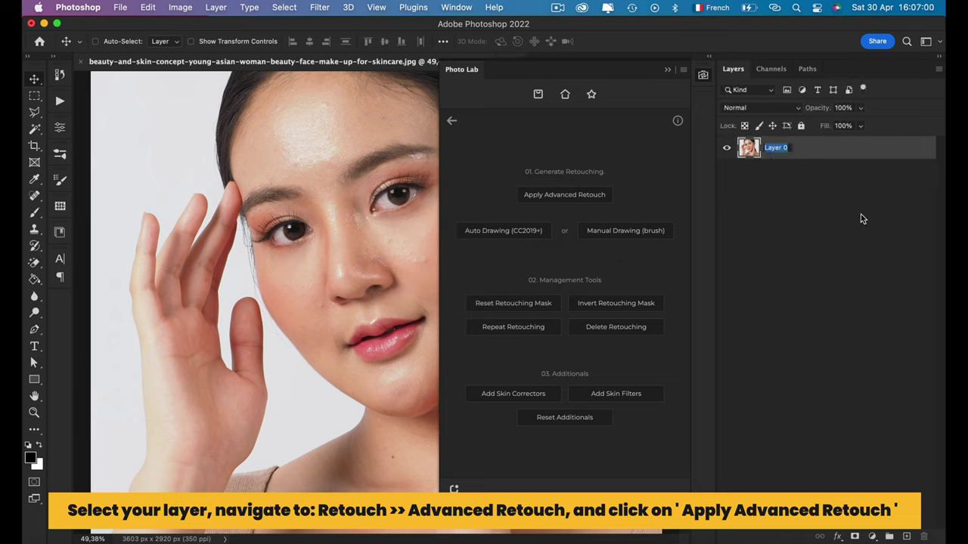
{"action": "type", "text": "Open Your "}
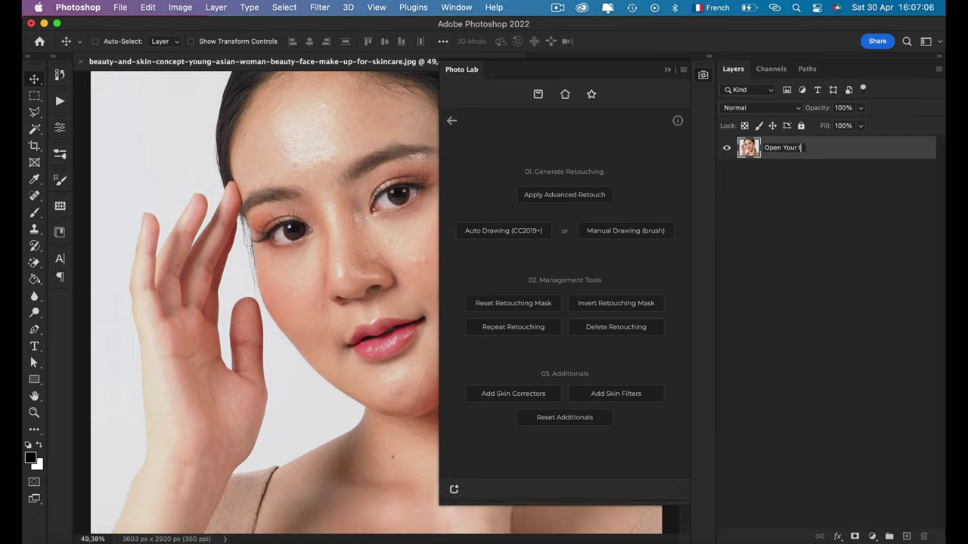
{"action": "type", "text": "Image ..."}
{"action": "key", "text": "Escape"}
Apply Advanced Retouch, then collapse and reopen Photo Lab once the smoothing group is built
{"action": "left_click", "coordinate": [554, 197]}
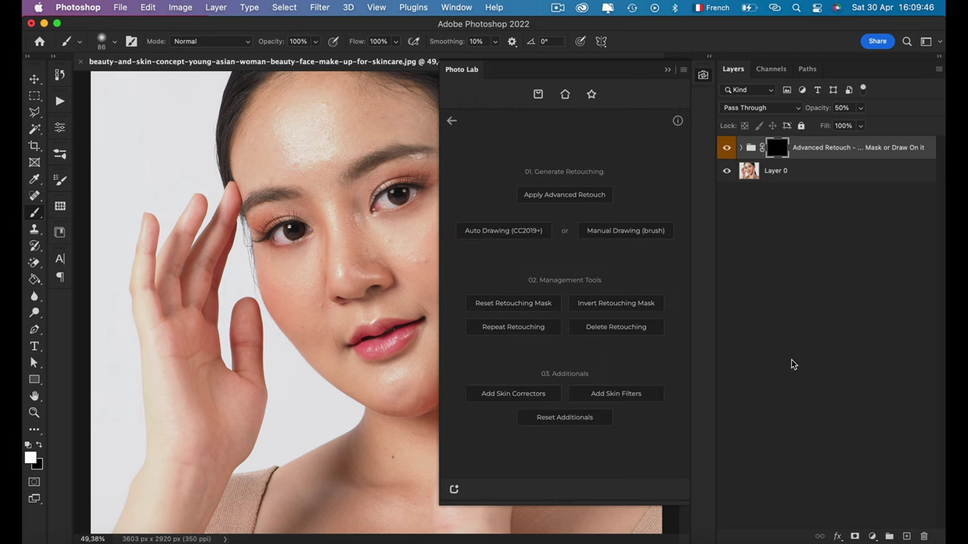
{"action": "left_click", "coordinate": [703, 75]}
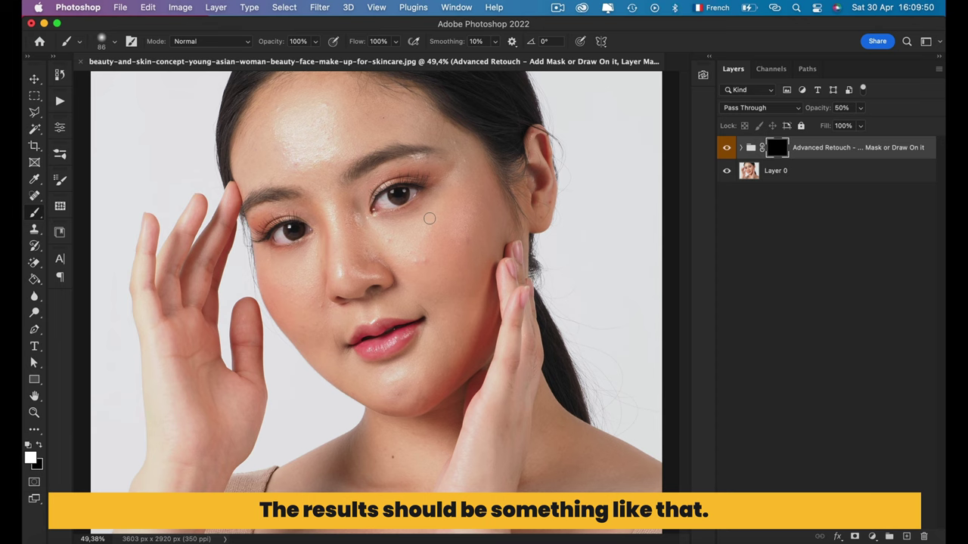
{"action": "scroll", "coordinate": [429, 218], "scroll_direction": "up", "scroll_amount": 1}
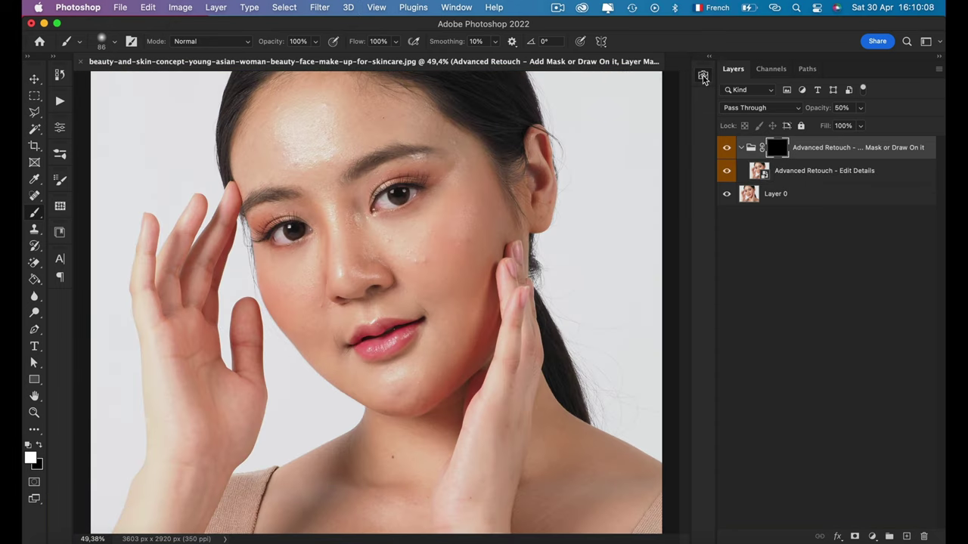
{"action": "left_click", "coordinate": [703, 76]}
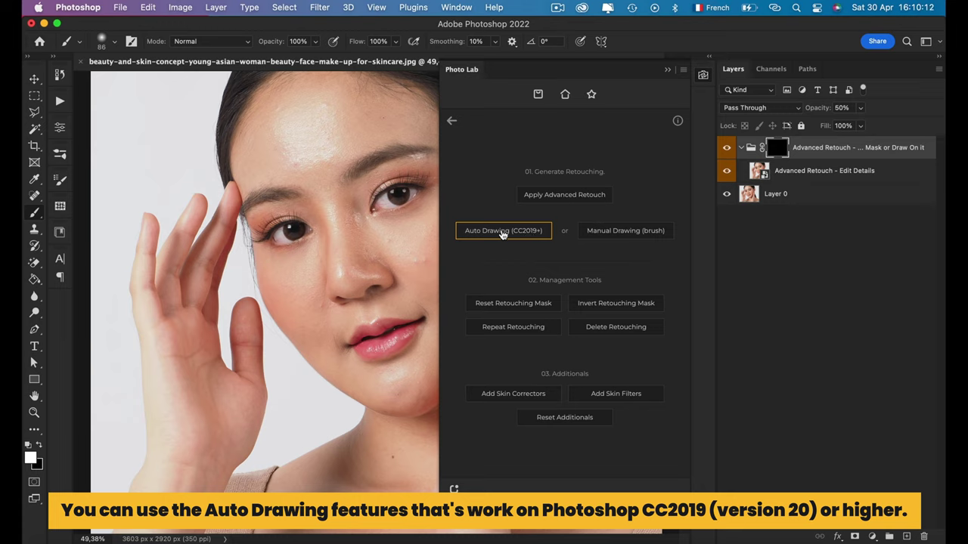
Hide Photo Lab and toggle the Advanced Retouch group off and on to compare
{"action": "left_click", "coordinate": [74, 7]}
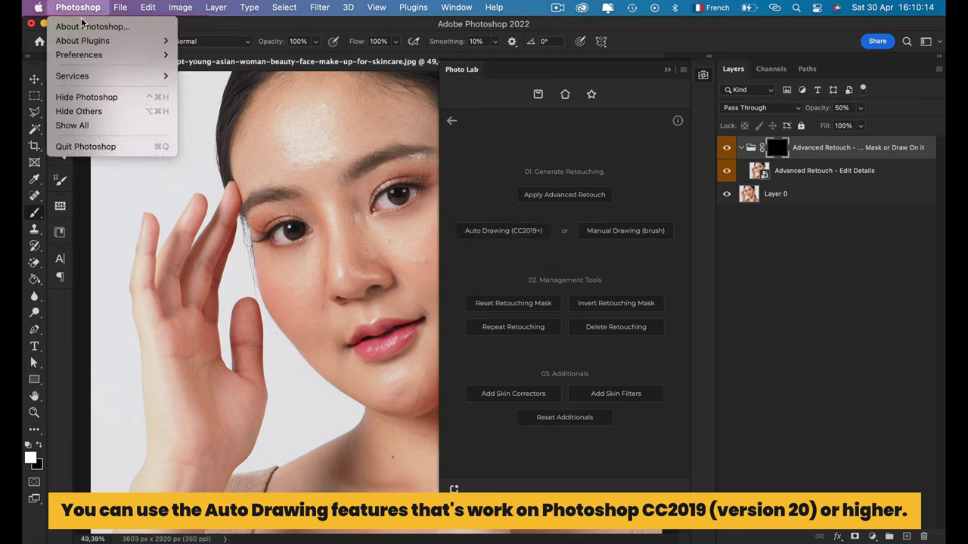
{"action": "left_click", "coordinate": [230, 158]}
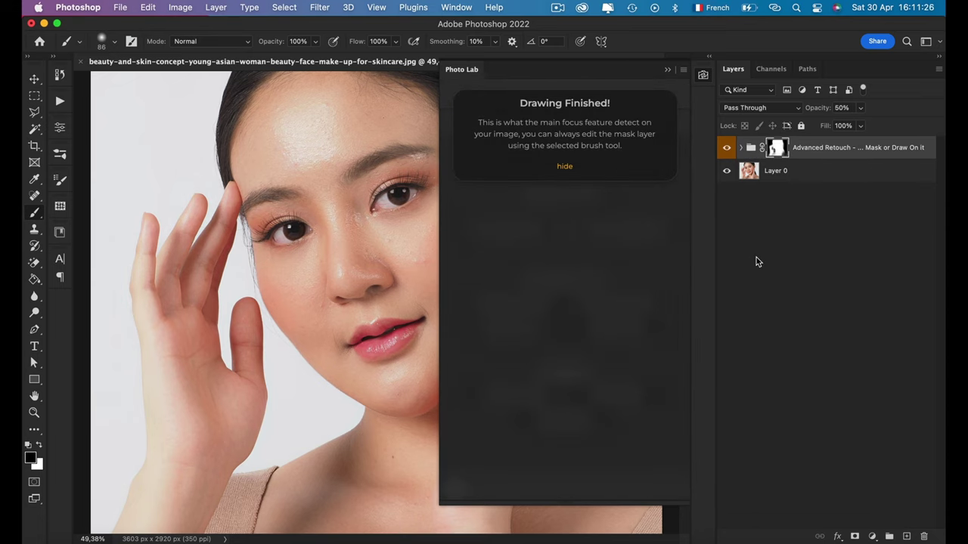
{"action": "left_click", "coordinate": [703, 77]}
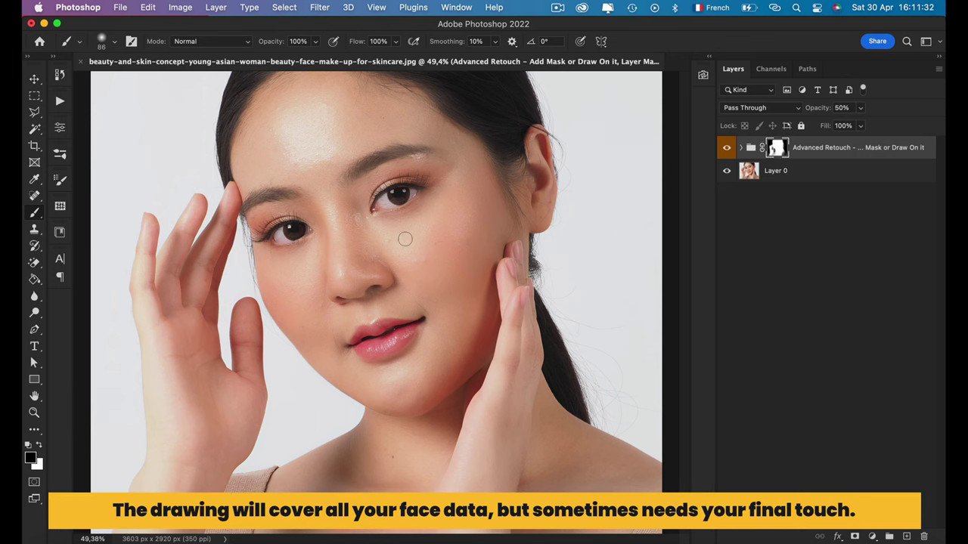
{"action": "scroll", "coordinate": [337, 259], "scroll_direction": "up", "scroll_amount": 5}
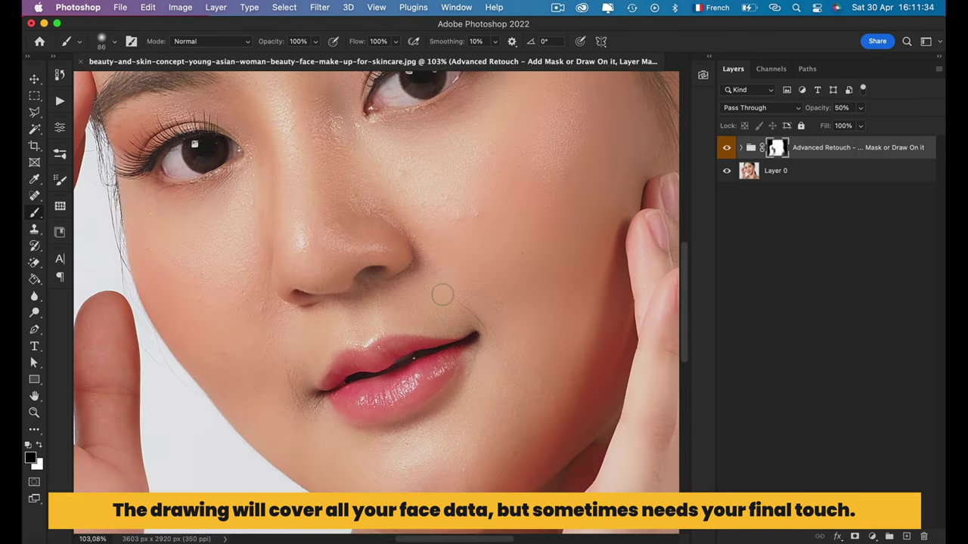
{"action": "scroll", "coordinate": [442, 294], "scroll_direction": "up", "scroll_amount": 3}
{"action": "scroll", "coordinate": [442, 294], "scroll_direction": "up", "scroll_amount": 5}
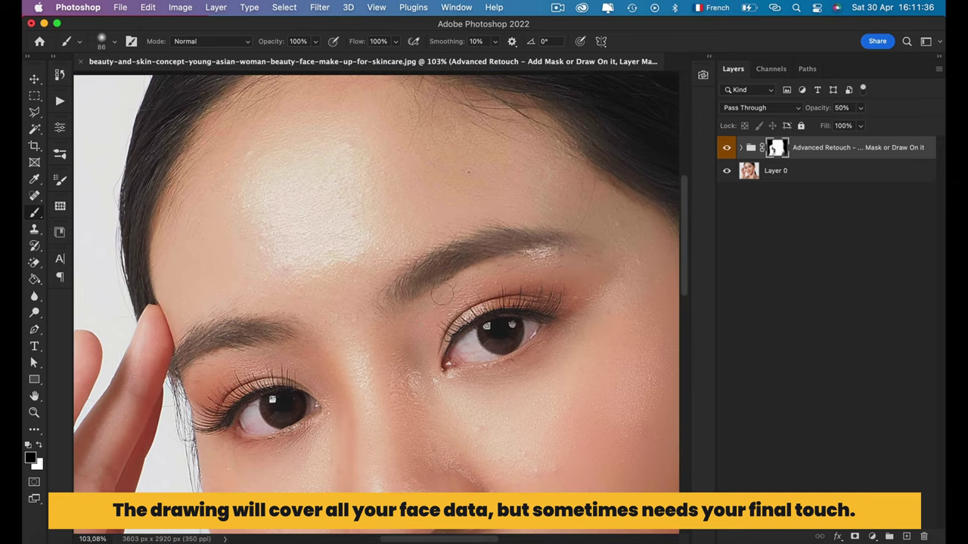
{"action": "scroll", "coordinate": [442, 294], "scroll_direction": "down", "scroll_amount": 3}
{"action": "scroll", "coordinate": [443, 294], "scroll_direction": "right", "scroll_amount": 1}
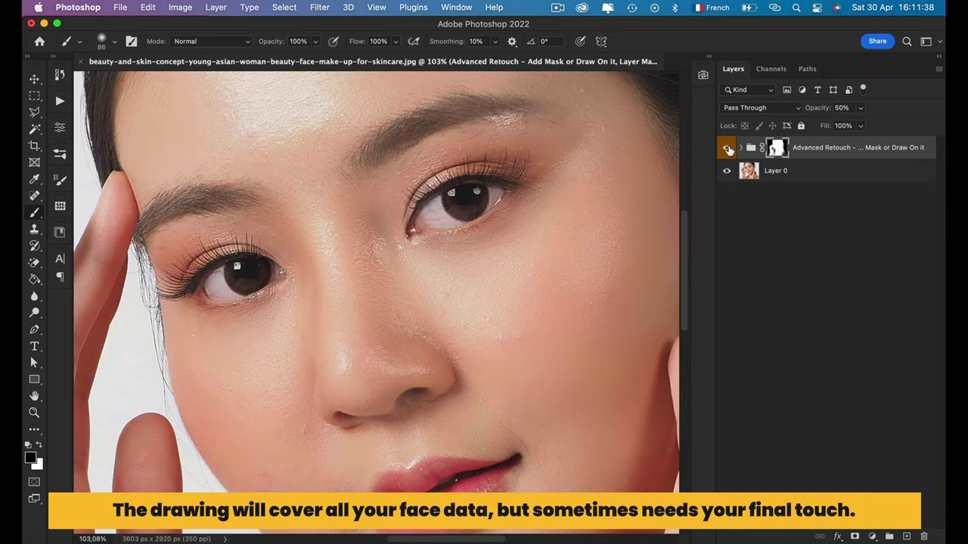
{"action": "left_click", "coordinate": [727, 149]}
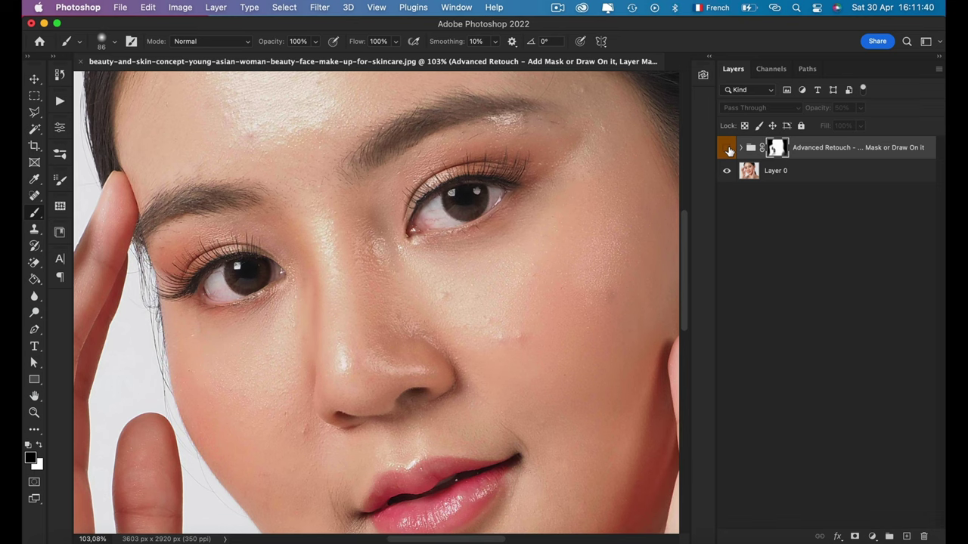
{"action": "left_click", "coordinate": [727, 149]}
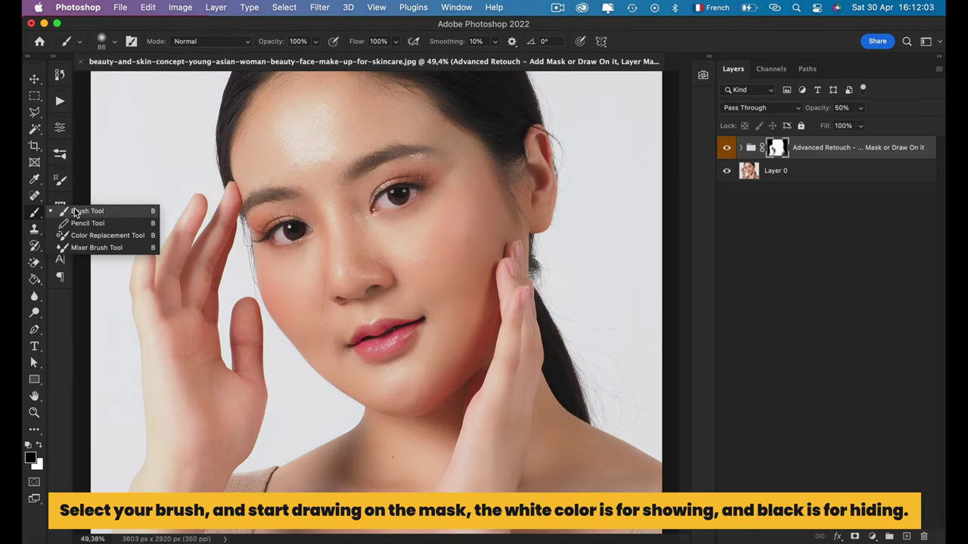
Choose a 185 px, 0% hardness brush with black as the foreground colour
{"action": "left_click", "coordinate": [75, 212]}
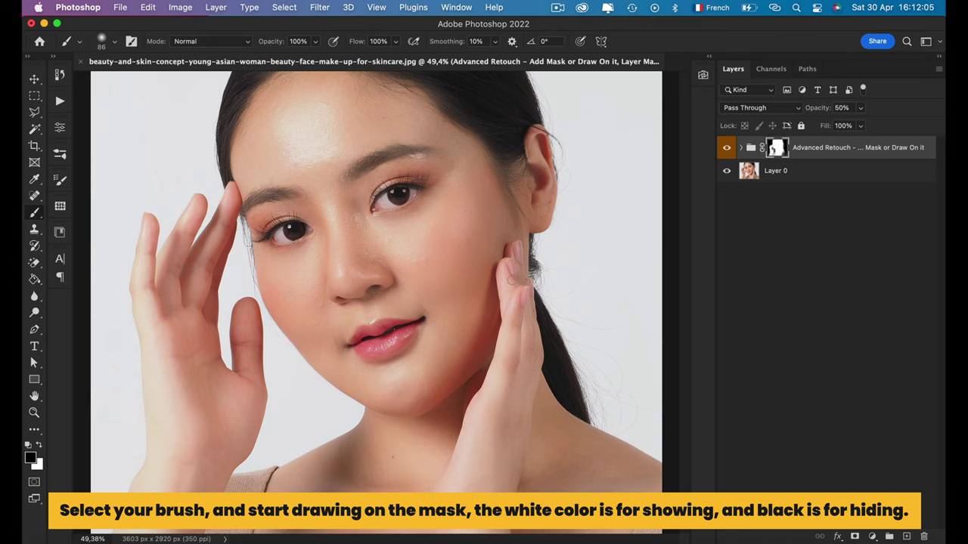
{"action": "right_click", "coordinate": [512, 283]}
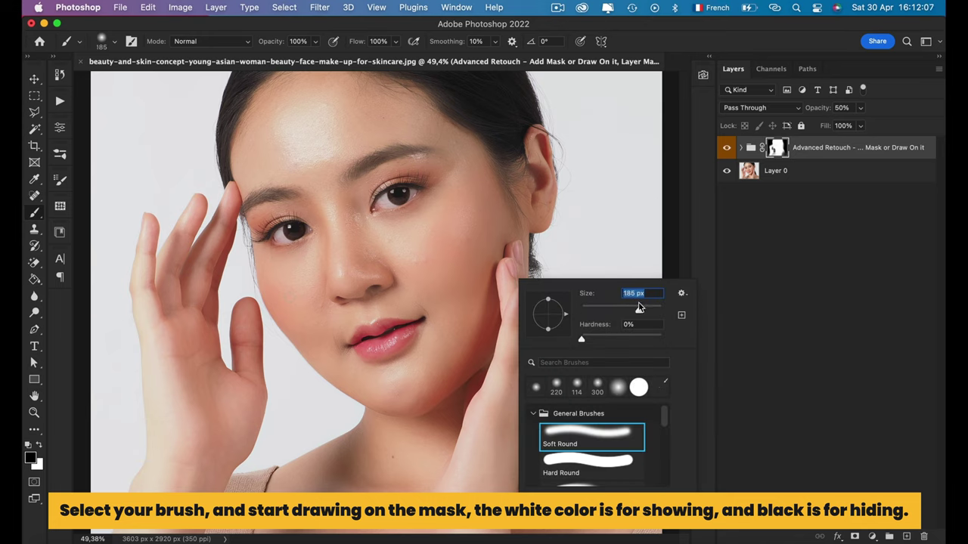
{"action": "key", "text": "Return"}
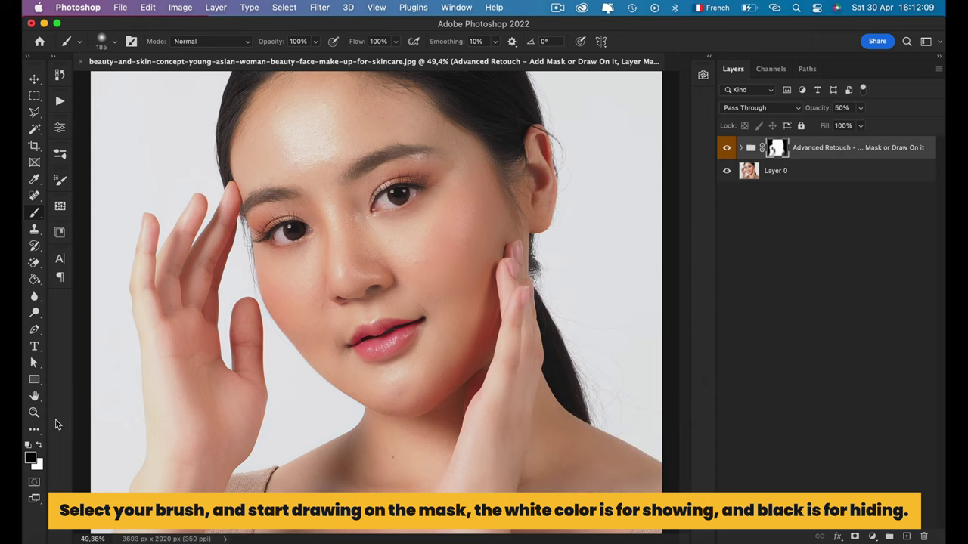
{"action": "left_click", "coordinate": [30, 458]}
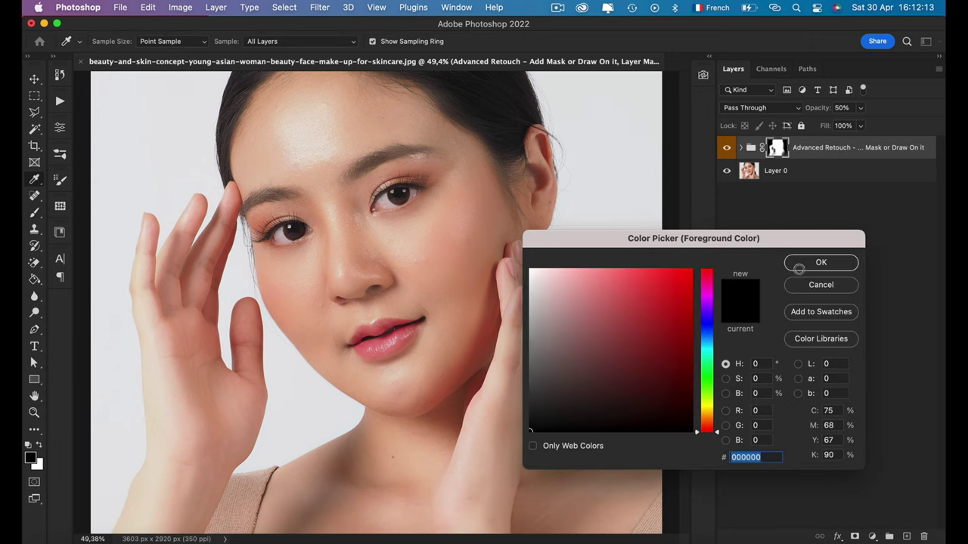
{"action": "left_click", "coordinate": [798, 270]}
Move around the face while painting the group mask over lips, eyes, brows and hairline
{"action": "scroll", "coordinate": [514, 299], "scroll_direction": "up", "scroll_amount": 1}
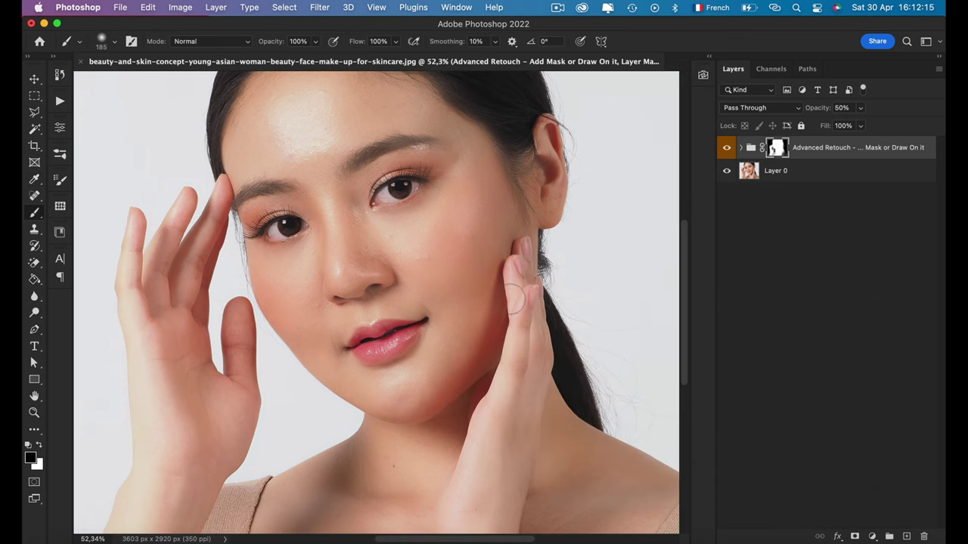
{"action": "scroll", "coordinate": [515, 299], "scroll_direction": "up", "scroll_amount": 2}
{"action": "scroll", "coordinate": [511, 294], "scroll_direction": "up", "scroll_amount": 2}
{"action": "scroll", "coordinate": [512, 301], "scroll_direction": "up", "scroll_amount": 2}
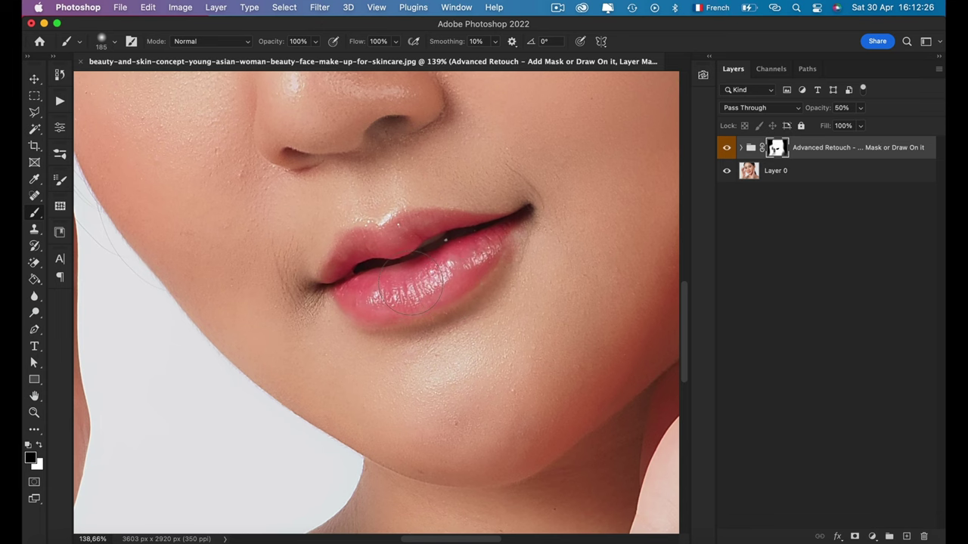
{"action": "scroll", "coordinate": [409, 287], "scroll_direction": "up", "scroll_amount": 3}
{"action": "scroll", "coordinate": [408, 287], "scroll_direction": "left", "scroll_amount": 2}
{"action": "scroll", "coordinate": [356, 250], "scroll_direction": "up", "scroll_amount": 4}
{"action": "scroll", "coordinate": [355, 249], "scroll_direction": "left", "scroll_amount": 2}
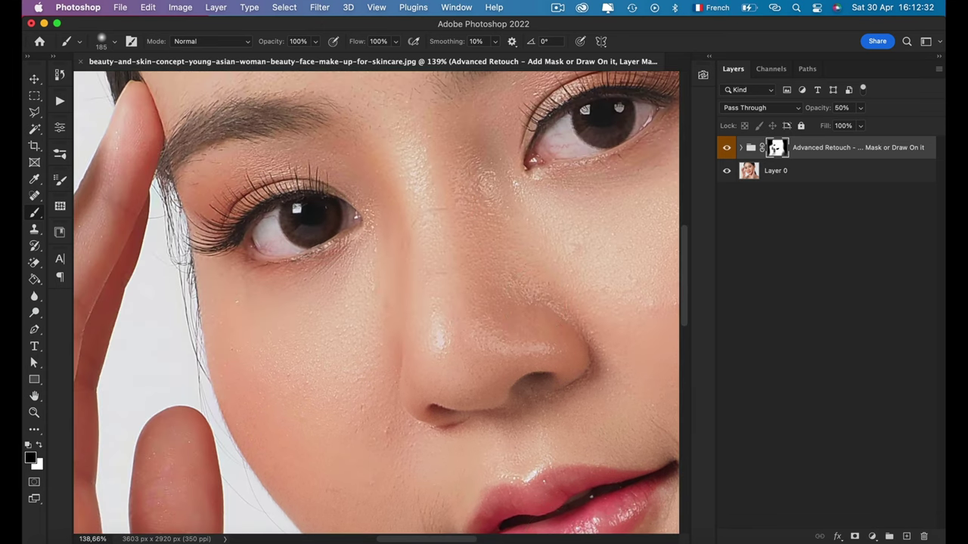
{"action": "scroll", "coordinate": [355, 250], "scroll_direction": "up", "scroll_amount": 3}
{"action": "scroll", "coordinate": [355, 250], "scroll_direction": "right", "scroll_amount": 3}
{"action": "scroll", "coordinate": [355, 249], "scroll_direction": "up", "scroll_amount": 2}
{"action": "scroll", "coordinate": [355, 249], "scroll_direction": "left", "scroll_amount": 1}
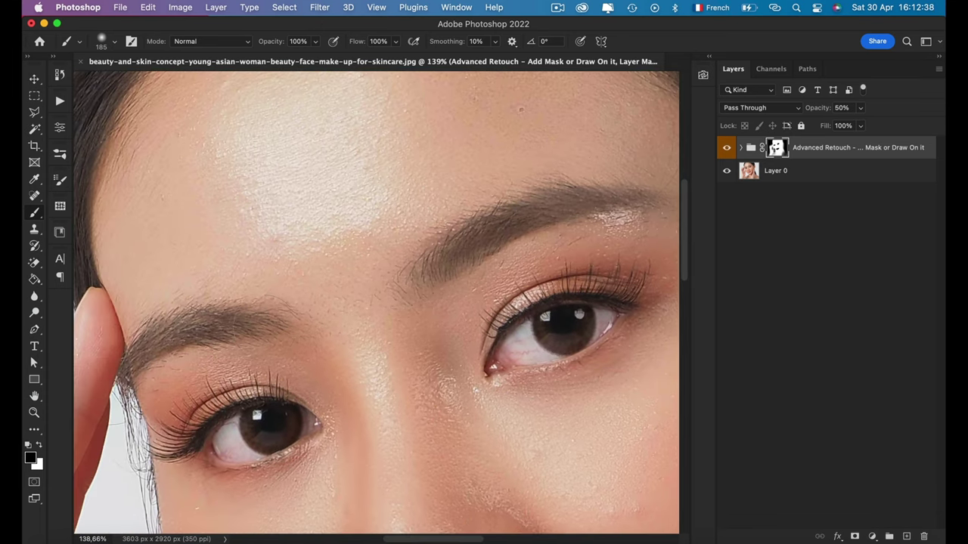
{"action": "scroll", "coordinate": [355, 249], "scroll_direction": "right", "scroll_amount": 3}
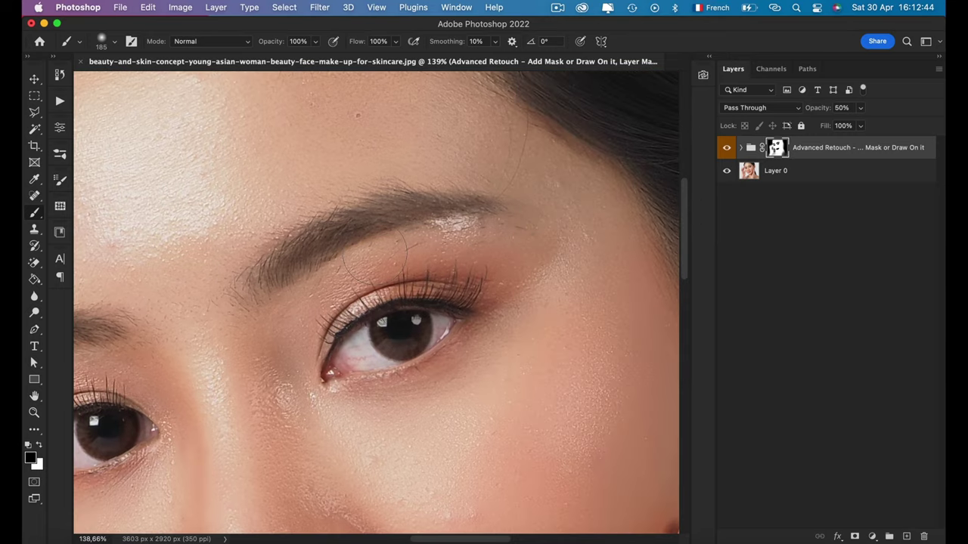
{"action": "scroll", "coordinate": [374, 257], "scroll_direction": "up", "scroll_amount": 5}
{"action": "scroll", "coordinate": [374, 257], "scroll_direction": "left", "scroll_amount": 4}
{"action": "scroll", "coordinate": [335, 222], "scroll_direction": "down", "scroll_amount": 2}
{"action": "scroll", "coordinate": [202, 344], "scroll_direction": "down", "scroll_amount": 2}
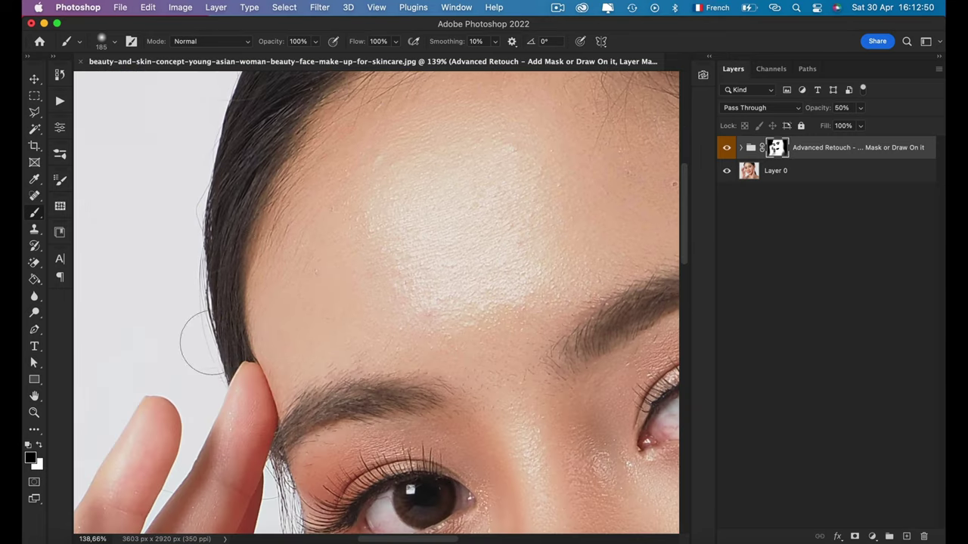
{"action": "scroll", "coordinate": [341, 238], "scroll_direction": "down", "scroll_amount": 2}
{"action": "scroll", "coordinate": [341, 238], "scroll_direction": "down", "scroll_amount": 5}
{"action": "scroll", "coordinate": [341, 237], "scroll_direction": "down", "scroll_amount": 5}
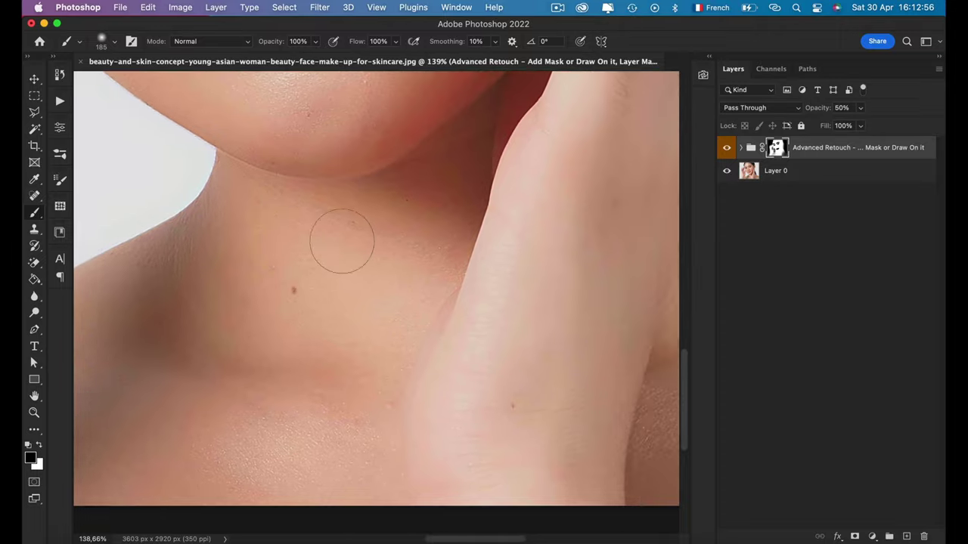
{"action": "scroll", "coordinate": [341, 241], "scroll_direction": "down", "scroll_amount": 3}
{"action": "scroll", "coordinate": [319, 400], "scroll_direction": "down", "scroll_amount": 5}
{"action": "scroll", "coordinate": [443, 363], "scroll_direction": "up", "scroll_amount": 5}
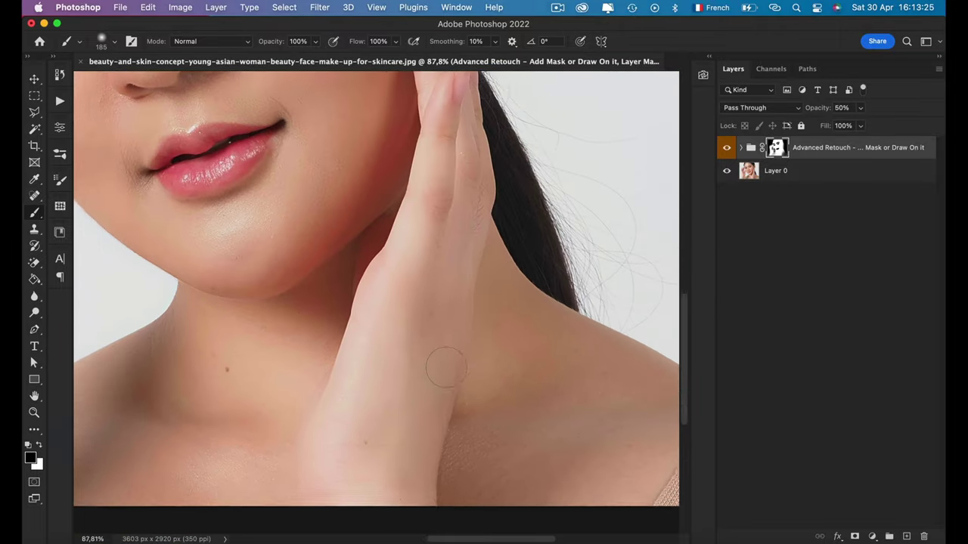
{"action": "scroll", "coordinate": [447, 368], "scroll_direction": "up", "scroll_amount": 2}
{"action": "scroll", "coordinate": [446, 368], "scroll_direction": "right", "scroll_amount": 1}
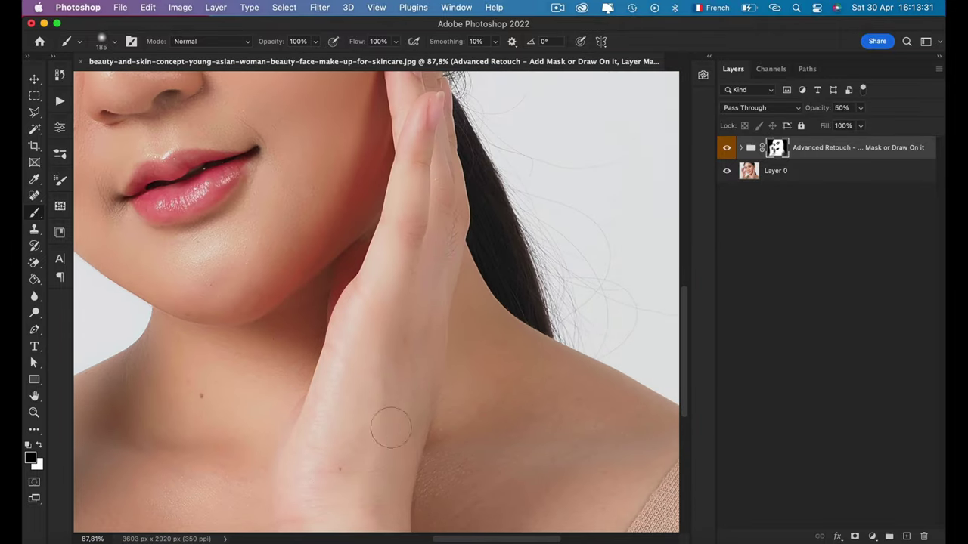
{"action": "scroll", "coordinate": [444, 215], "scroll_direction": "up", "scroll_amount": 3}
{"action": "scroll", "coordinate": [443, 215], "scroll_direction": "right", "scroll_amount": 1}
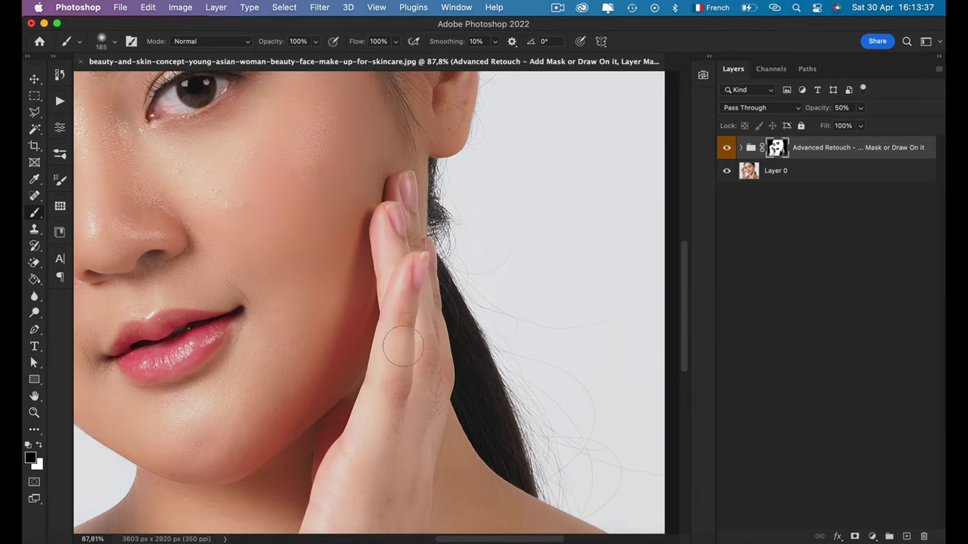
{"action": "scroll", "coordinate": [498, 424], "scroll_direction": "up", "scroll_amount": 4}
{"action": "scroll", "coordinate": [498, 423], "scroll_direction": "left", "scroll_amount": 1}
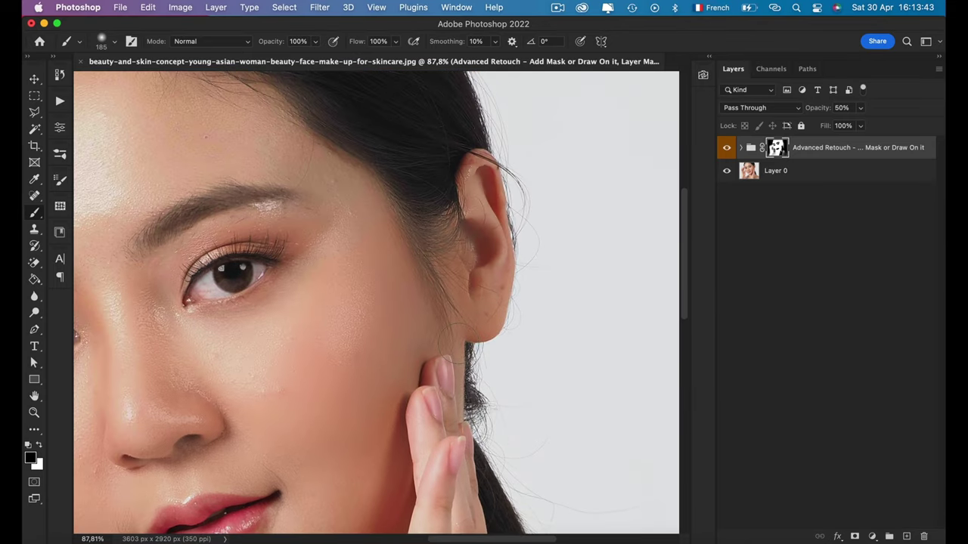
{"action": "scroll", "coordinate": [454, 193], "scroll_direction": "up", "scroll_amount": 1}
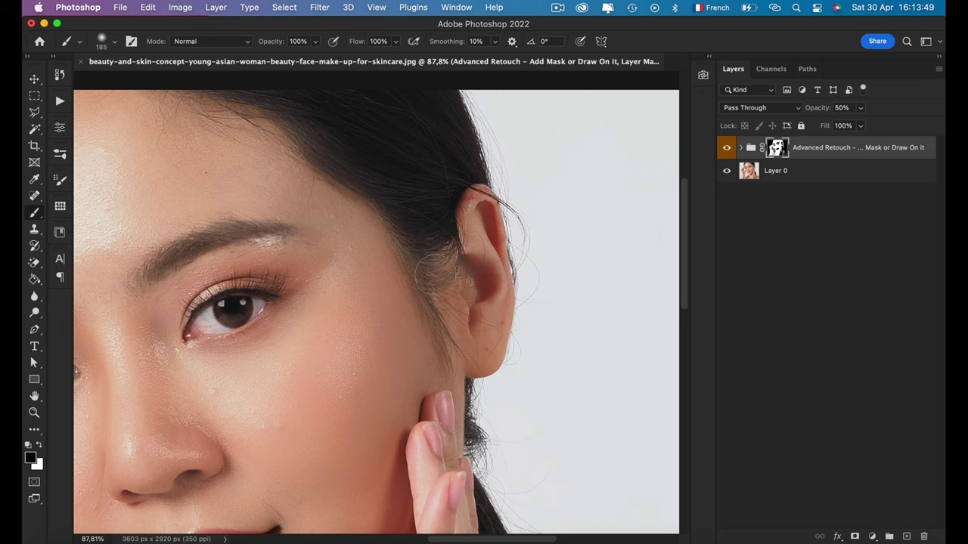
{"action": "scroll", "coordinate": [469, 218], "scroll_direction": "up", "scroll_amount": 3}
{"action": "scroll", "coordinate": [468, 219], "scroll_direction": "left", "scroll_amount": 1}
{"action": "scroll", "coordinate": [469, 218], "scroll_direction": "down", "scroll_amount": 1}
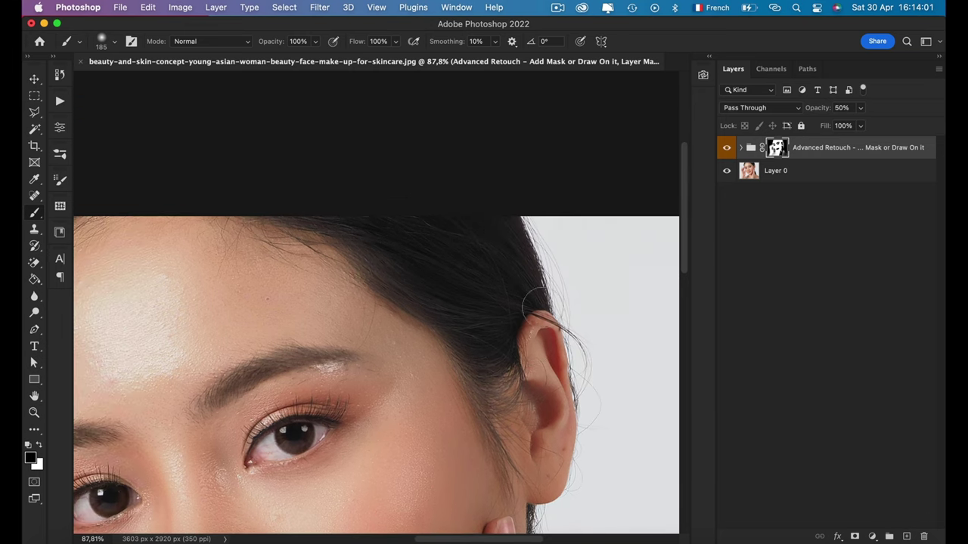
{"action": "scroll", "coordinate": [451, 342], "scroll_direction": "down", "scroll_amount": 5}
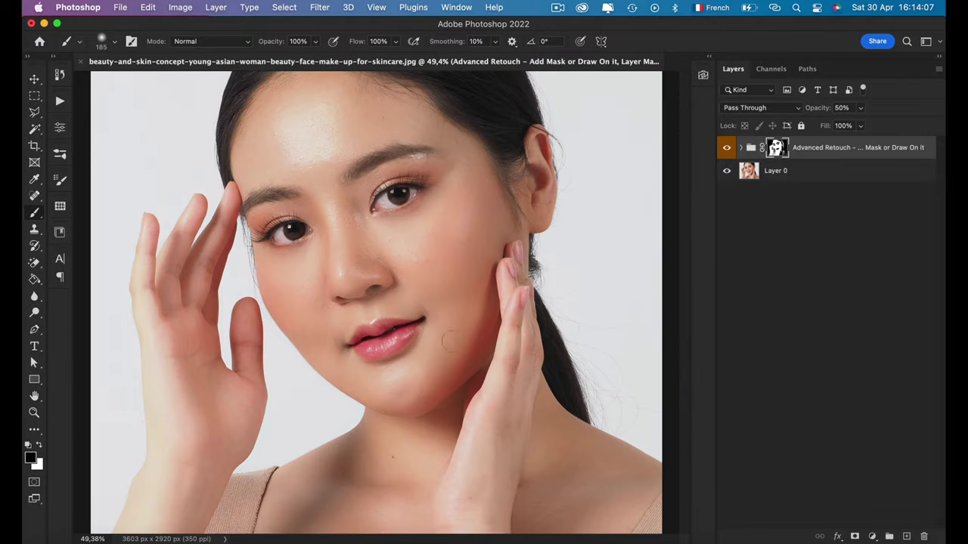
Open the Advanced Retouch - Edit Details smart object's contents
{"action": "key", "text": "v"}
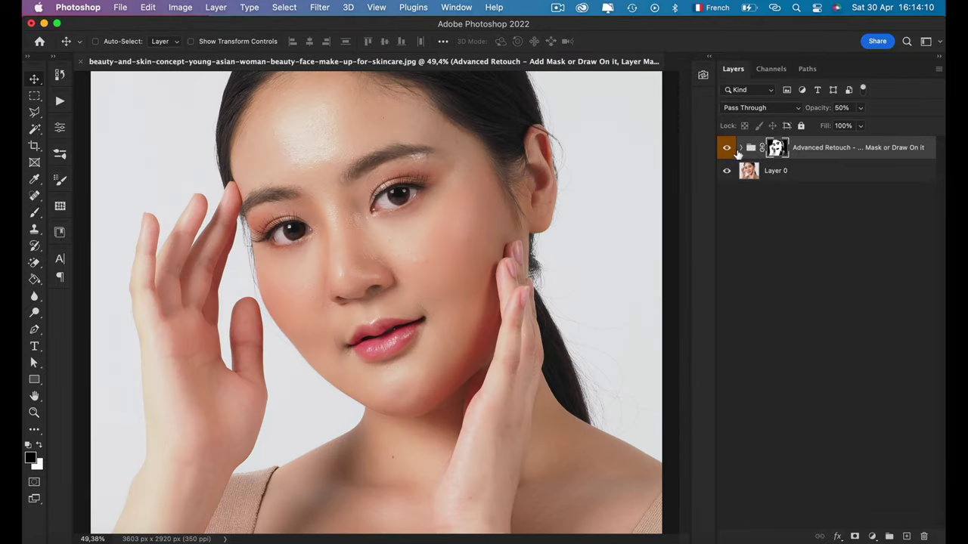
{"action": "left_click", "coordinate": [741, 147]}
{"action": "left_click", "coordinate": [849, 172]}
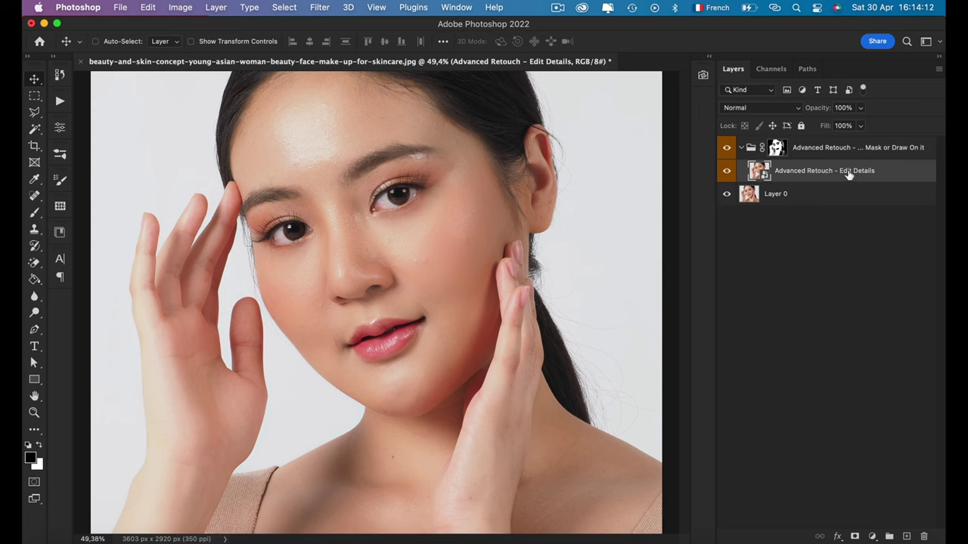
{"action": "double_click", "coordinate": [759, 171]}
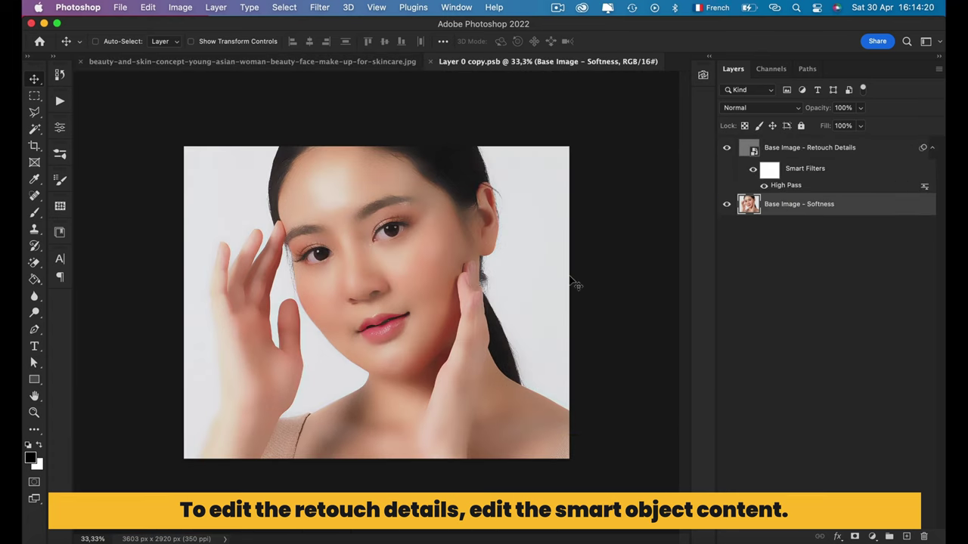
{"action": "key", "text": "super+0"}
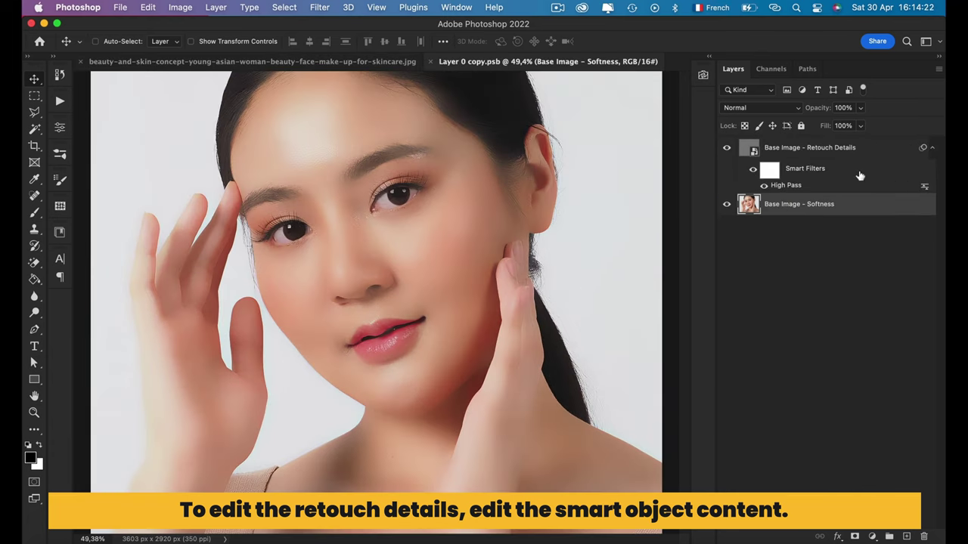
Lower the Retouch Details layer to 25% opacity and save Layer 0 copy.psb
{"action": "left_click", "coordinate": [845, 152]}
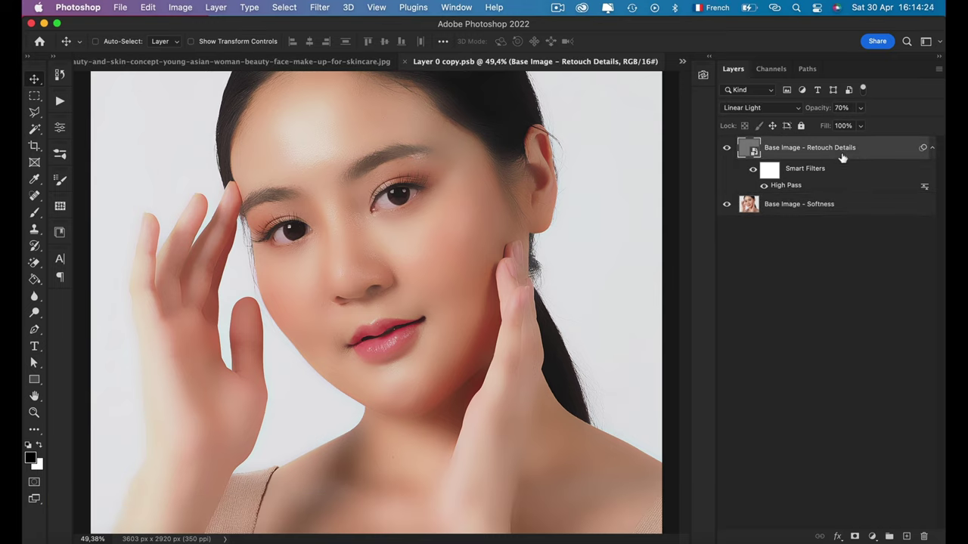
{"action": "left_click", "coordinate": [860, 109]}
{"action": "left_click_drag", "start_coordinate": [859, 126], "coordinate": [835, 126]}
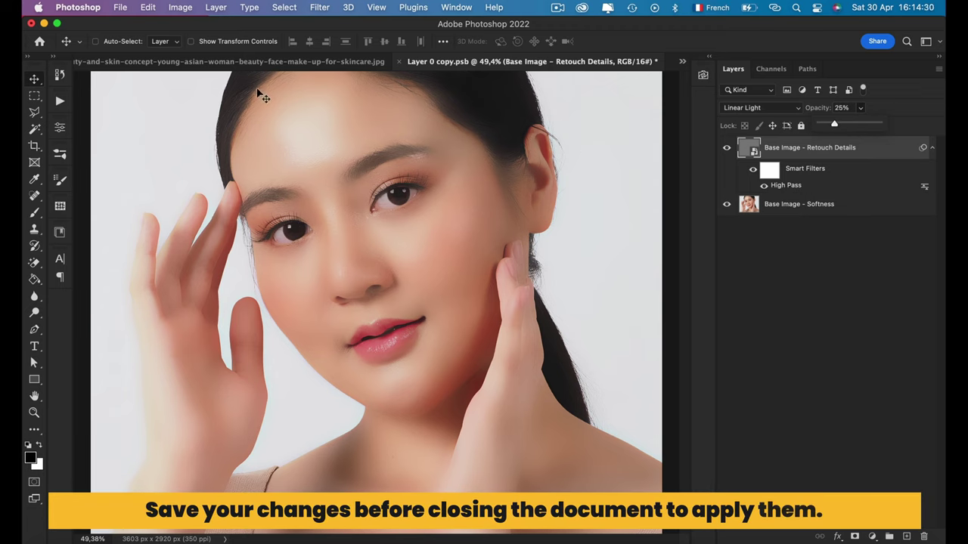
{"action": "left_click", "coordinate": [874, 155]}
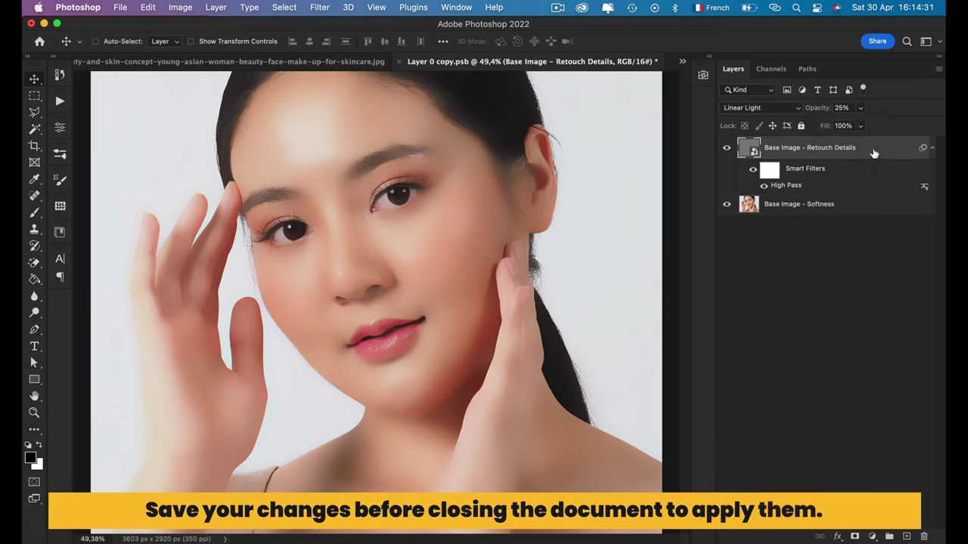
{"action": "left_click", "coordinate": [120, 8]}
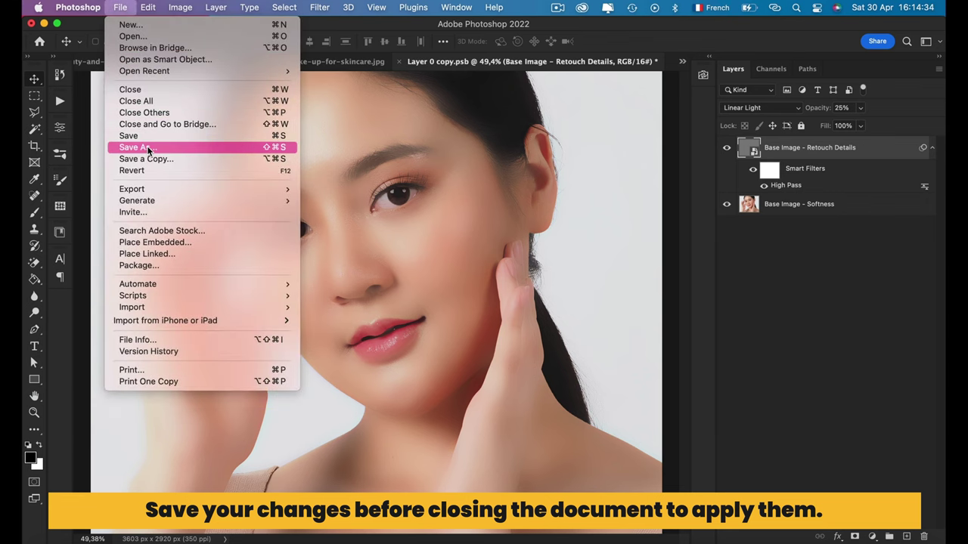
{"action": "left_click", "coordinate": [145, 137]}
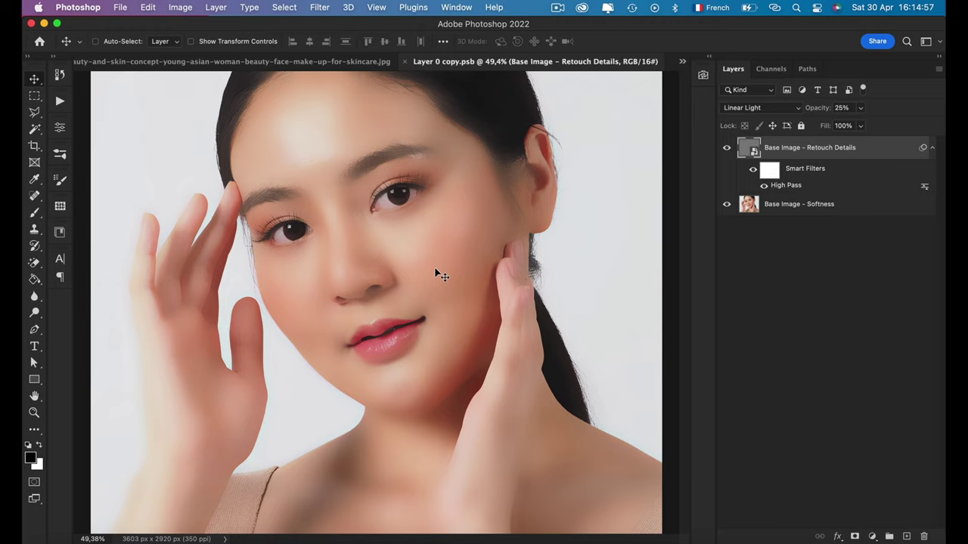
Return to the beauty…skincare.jpg portrait document
{"action": "left_click", "coordinate": [357, 61]}
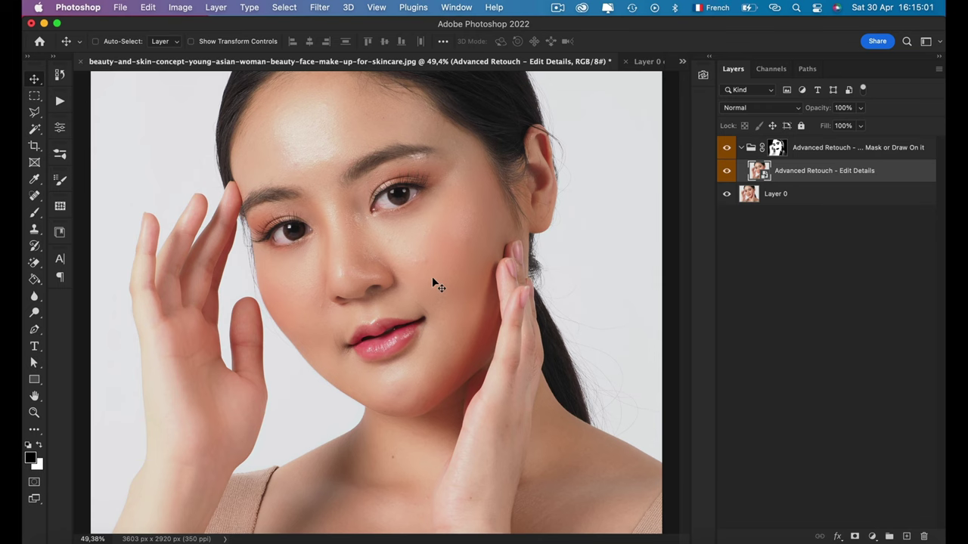
{"action": "scroll", "coordinate": [433, 284], "scroll_direction": "up", "scroll_amount": 2}
{"action": "scroll", "coordinate": [434, 284], "scroll_direction": "up", "scroll_amount": 3}
{"action": "scroll", "coordinate": [433, 284], "scroll_direction": "up", "scroll_amount": 3}
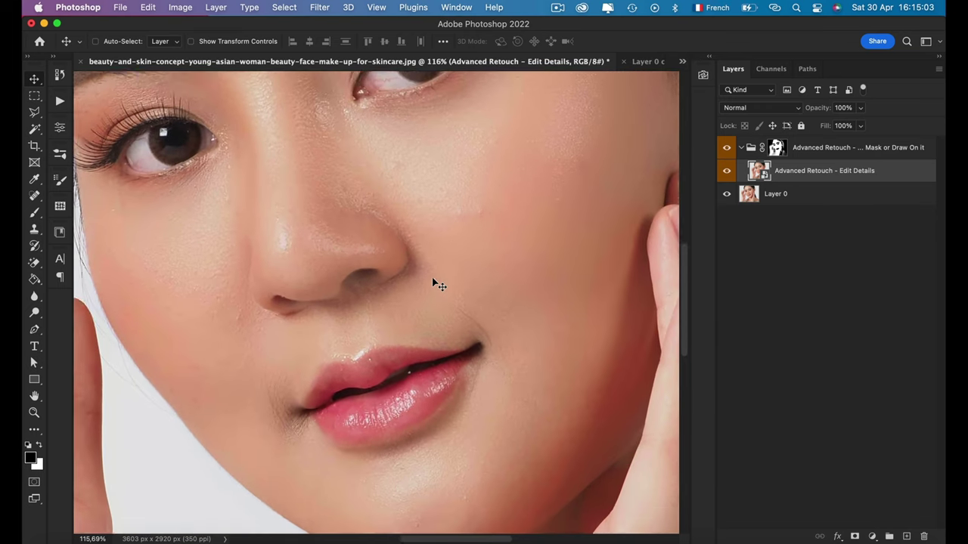
{"action": "scroll", "coordinate": [433, 281], "scroll_direction": "down", "scroll_amount": 1}
{"action": "scroll", "coordinate": [493, 270], "scroll_direction": "up", "scroll_amount": 1}
{"action": "scroll", "coordinate": [493, 268], "scroll_direction": "up", "scroll_amount": 2}
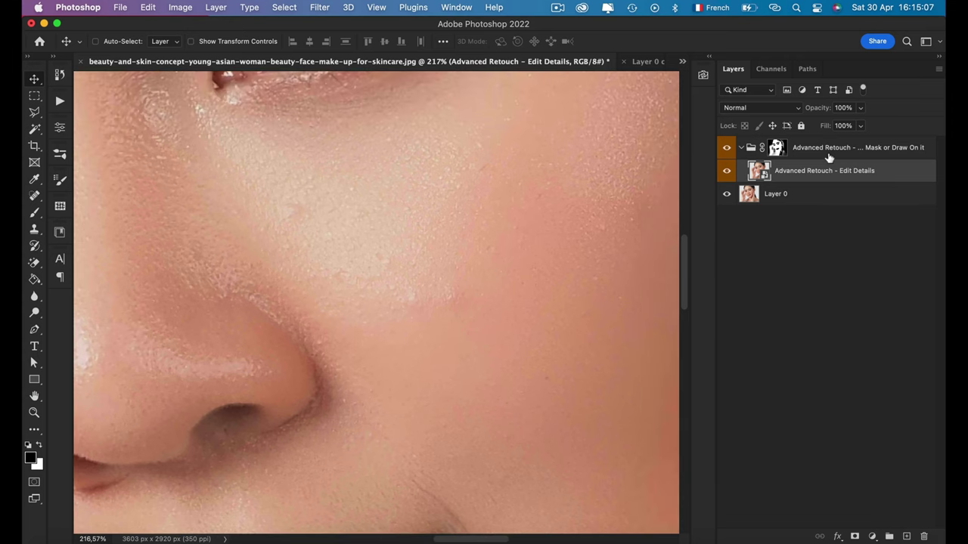
Set the Advanced Retouch group to 87% opacity and toggle it to compare
{"action": "left_click", "coordinate": [829, 155]}
{"action": "left_click", "coordinate": [862, 109]}
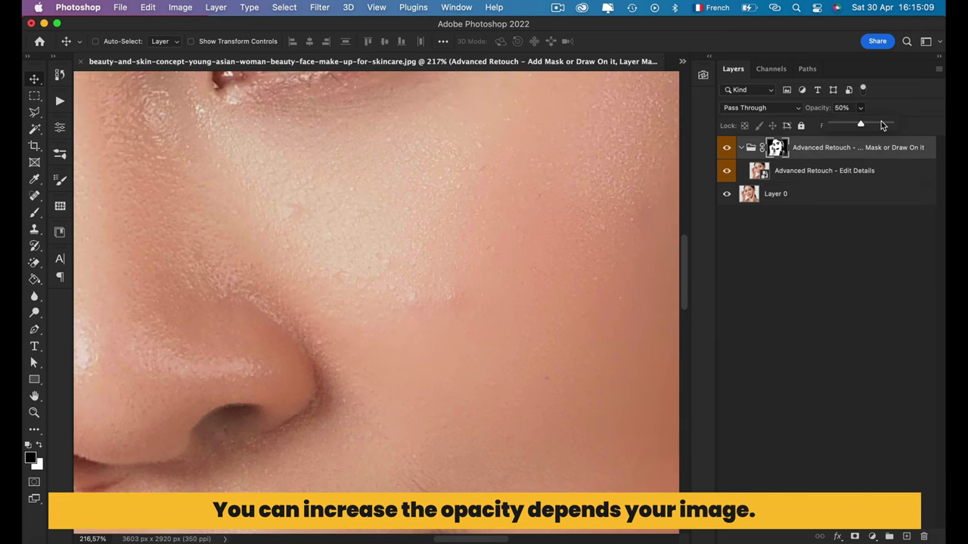
{"action": "left_click", "coordinate": [884, 125]}
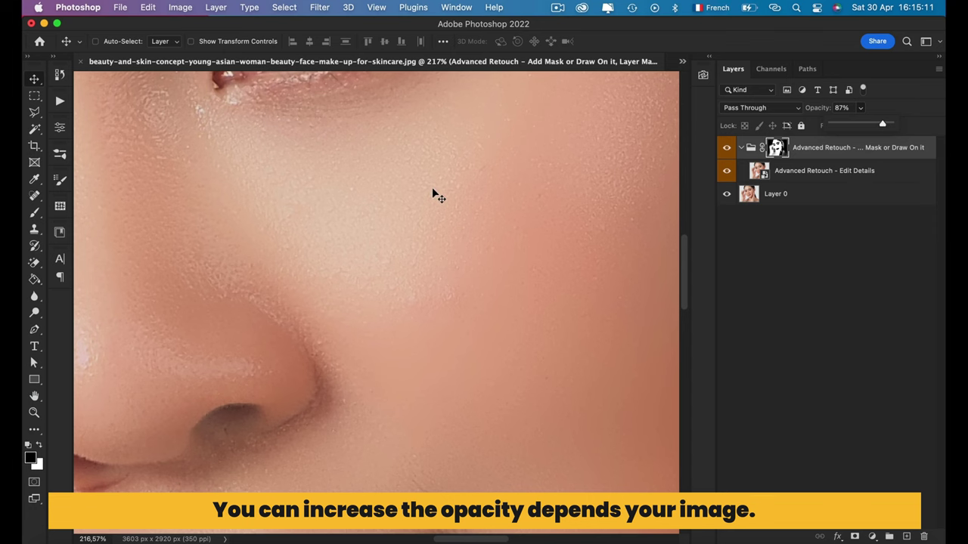
{"action": "key", "text": "super+0"}
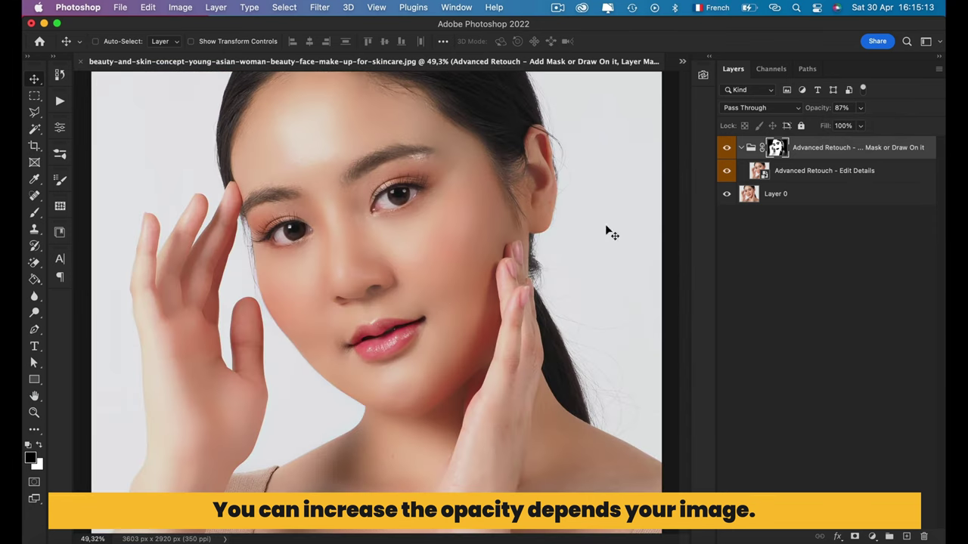
{"action": "left_click", "coordinate": [726, 149]}
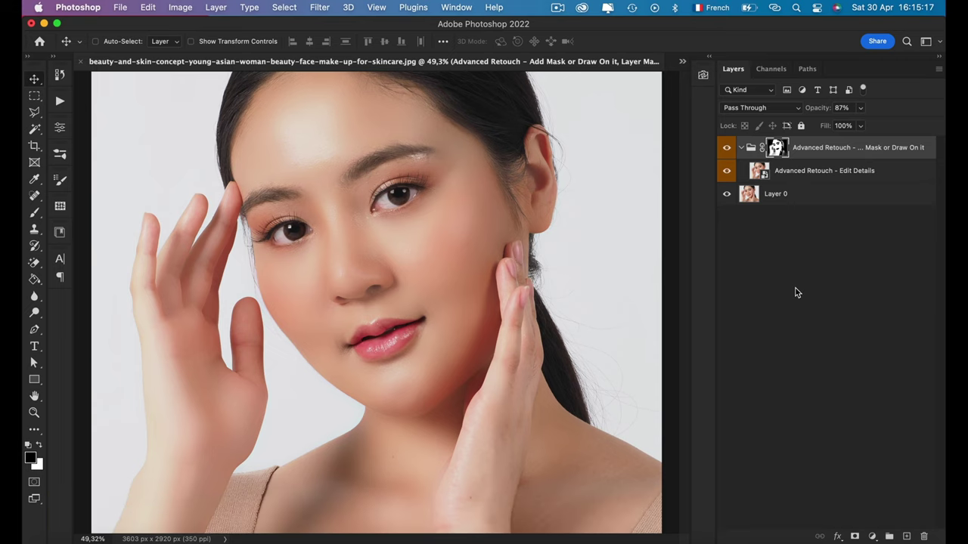
Swap the foreground colour to white with the Brush tool, then reopen the Photo Lab panel
{"action": "left_click", "coordinate": [34, 212]}
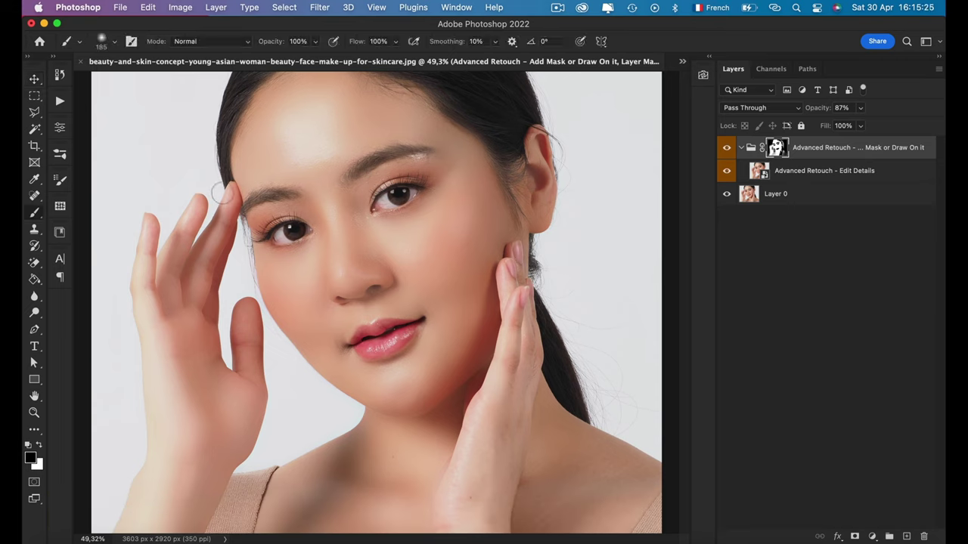
{"action": "right_click", "coordinate": [222, 194]}
{"action": "key", "text": "Return"}
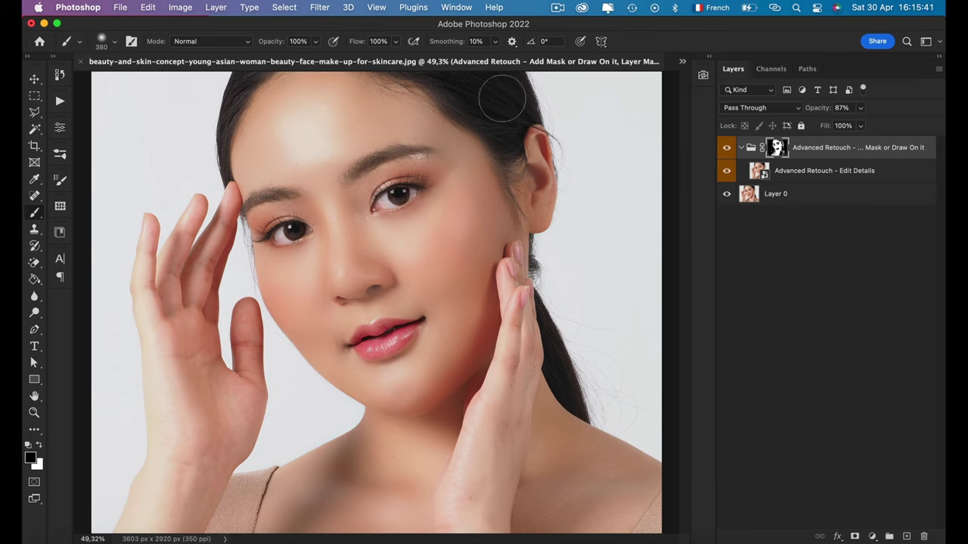
{"action": "key", "text": "x"}
{"action": "key", "text": "v"}
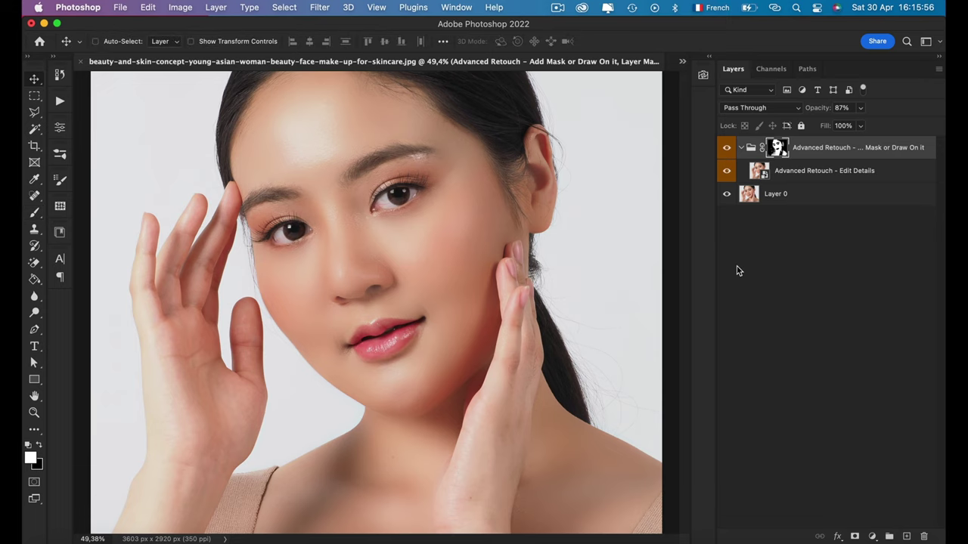
{"action": "left_click", "coordinate": [703, 75]}
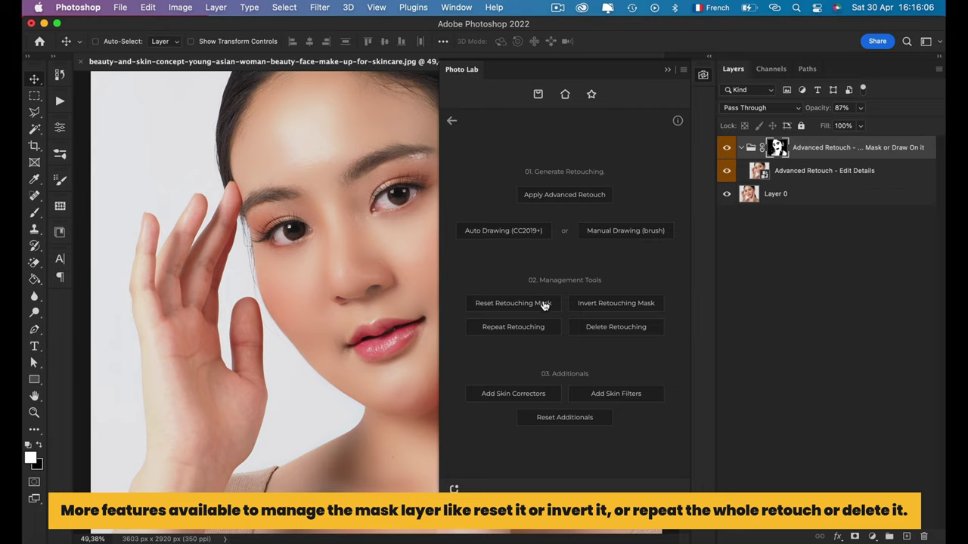
Invert the retouching mask and inspect the group's mask options to compare
{"action": "left_click", "coordinate": [511, 308]}
{"action": "left_click", "coordinate": [629, 308]}
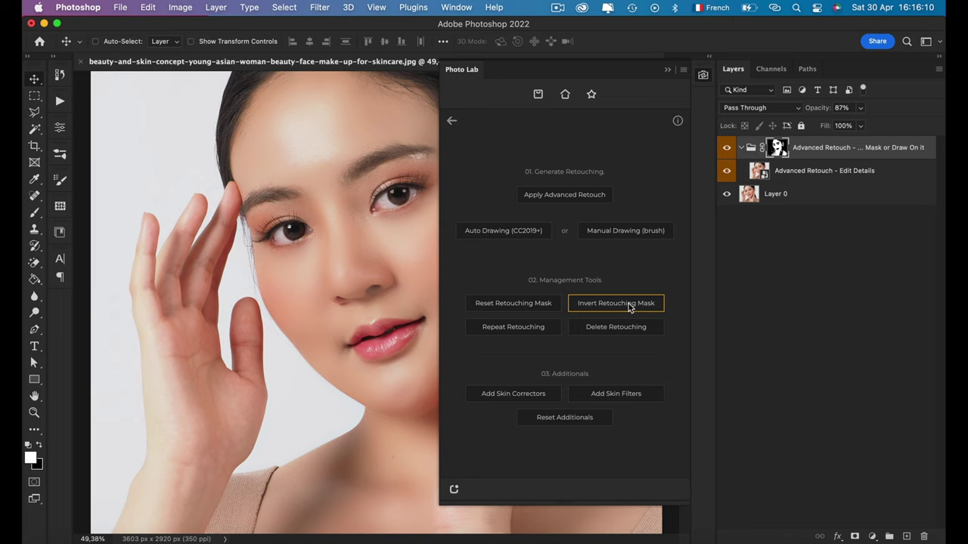
{"action": "left_click", "coordinate": [629, 307]}
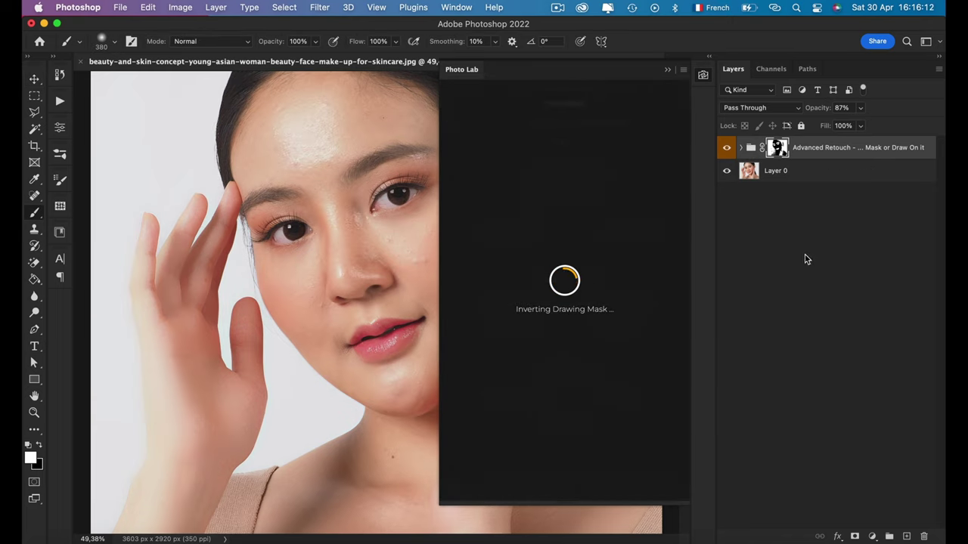
{"action": "right_click", "coordinate": [776, 149]}
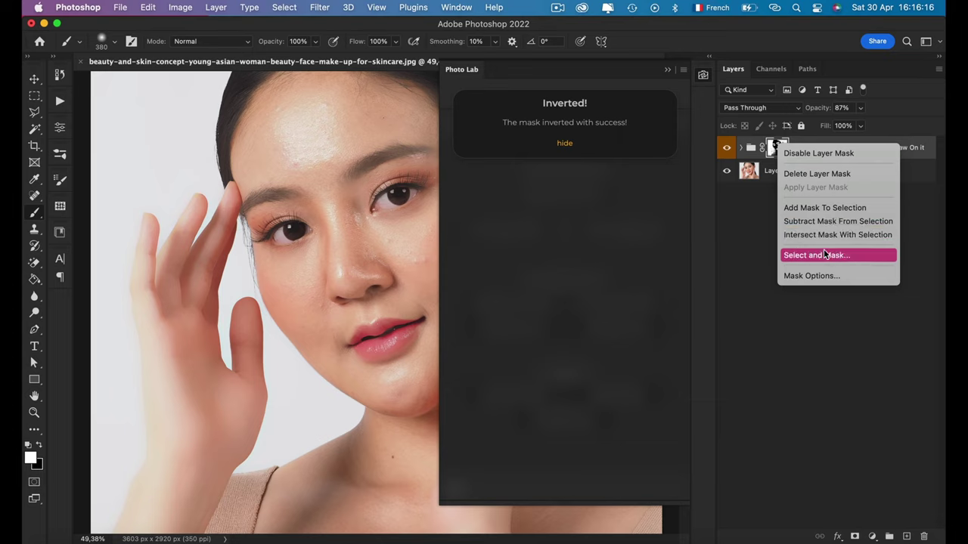
{"action": "left_click", "coordinate": [806, 341]}
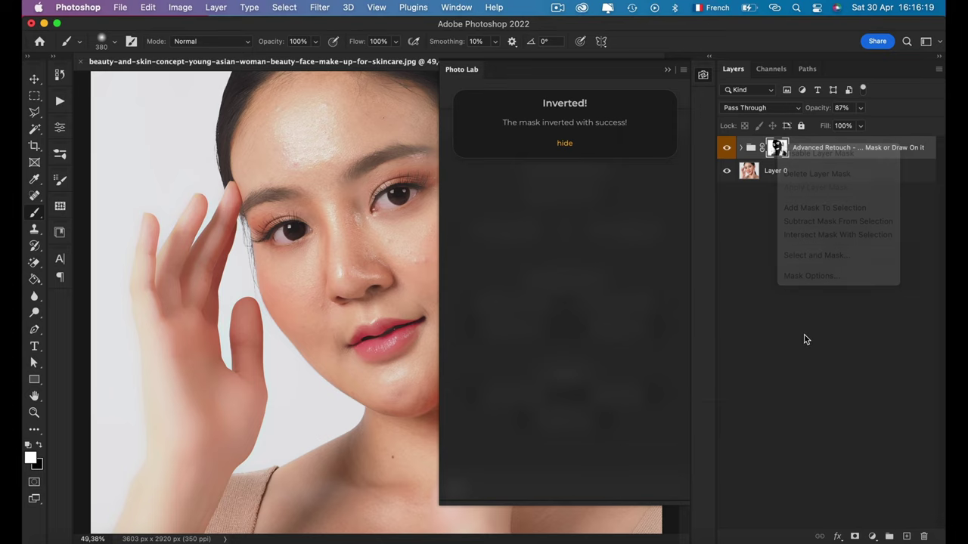
{"action": "left_click", "coordinate": [565, 144]}
Invert the mask back to restore smoothing and add the Skin Correctors group
{"action": "scroll", "coordinate": [341, 248], "scroll_direction": "up", "scroll_amount": 3}
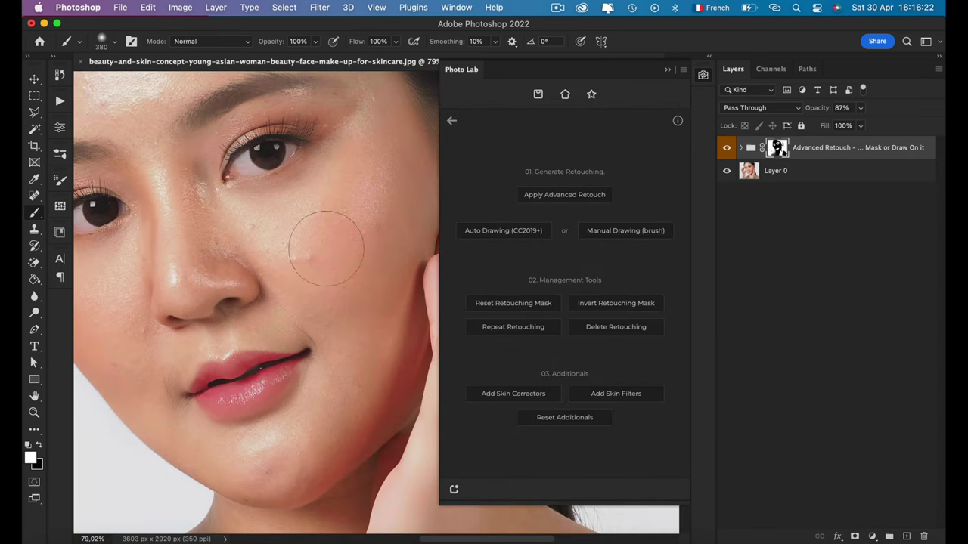
{"action": "left_click", "coordinate": [631, 304]}
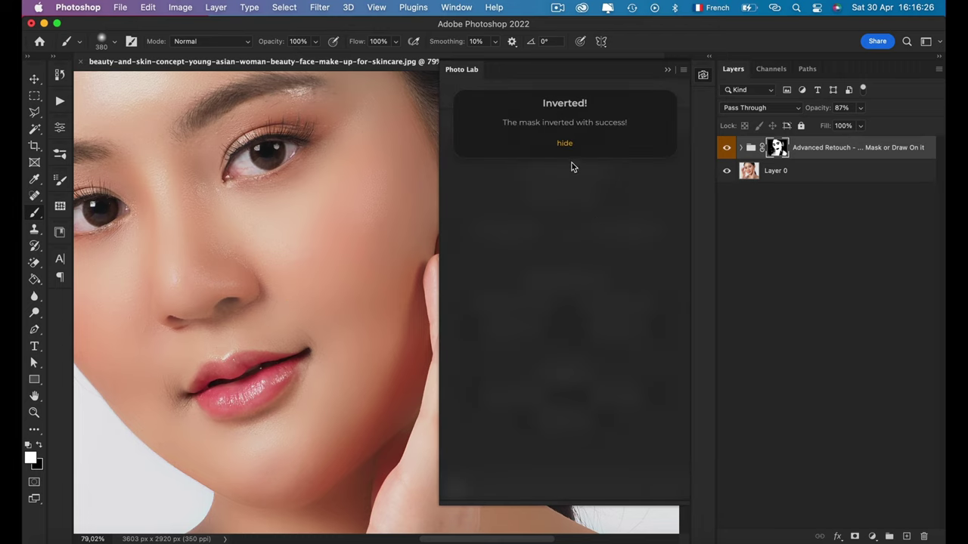
{"action": "left_click", "coordinate": [564, 144]}
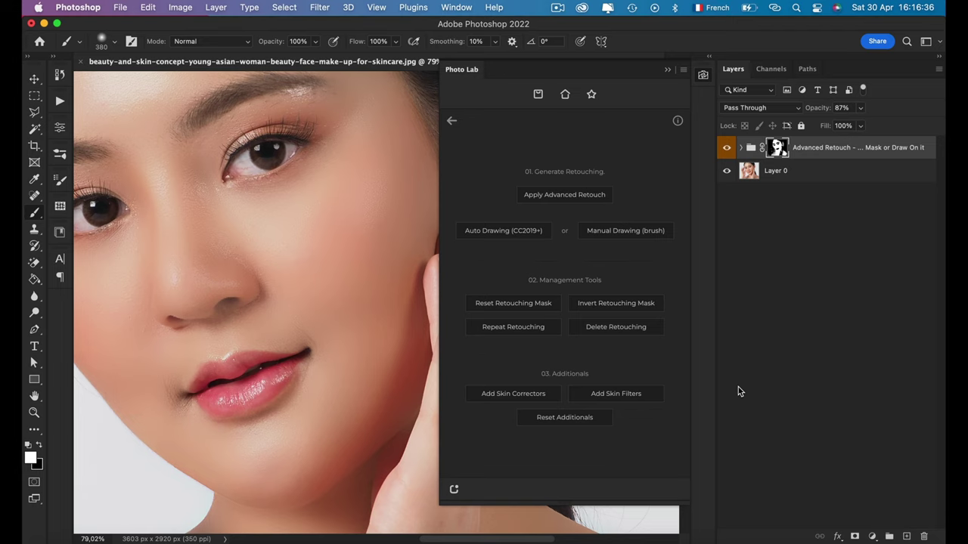
{"action": "left_click", "coordinate": [515, 395]}
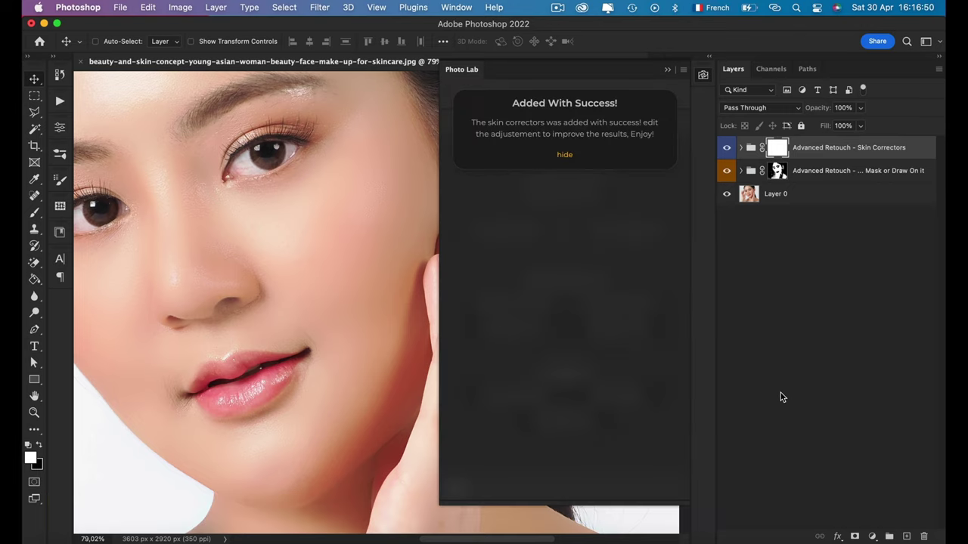
Collapse Photo Lab and toggle the Skin Correctors group off and on to compare
{"action": "key", "text": "super+0"}
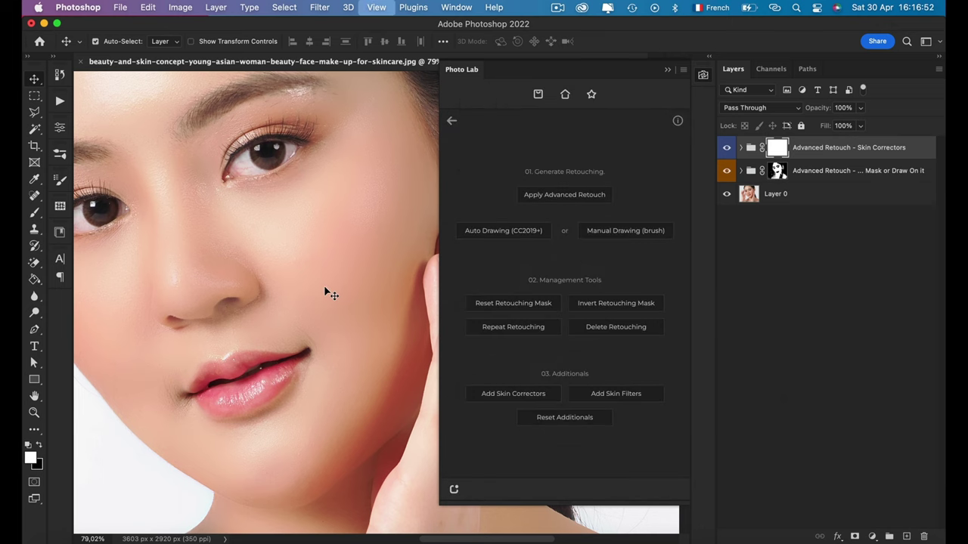
{"action": "left_click", "coordinate": [703, 76]}
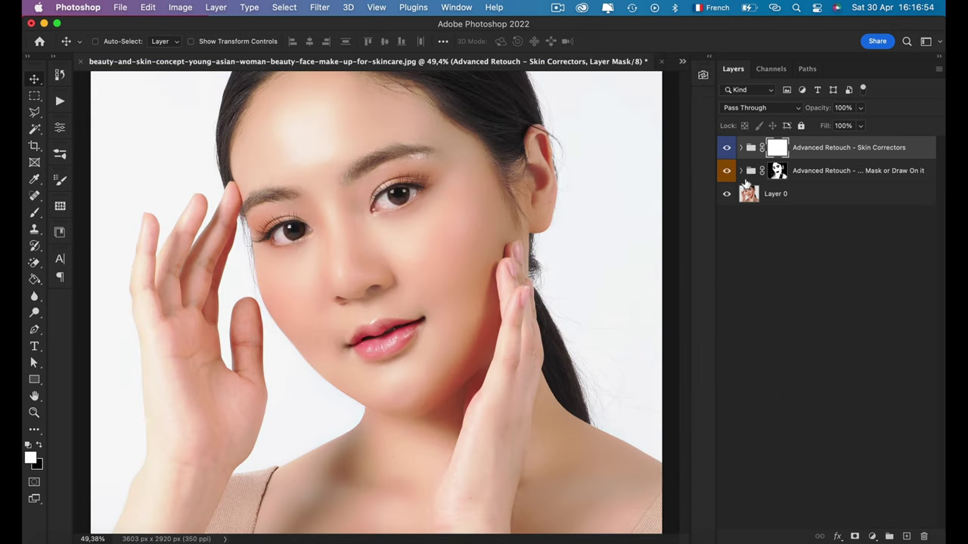
{"action": "left_click", "coordinate": [727, 149]}
{"action": "left_click", "coordinate": [726, 149]}
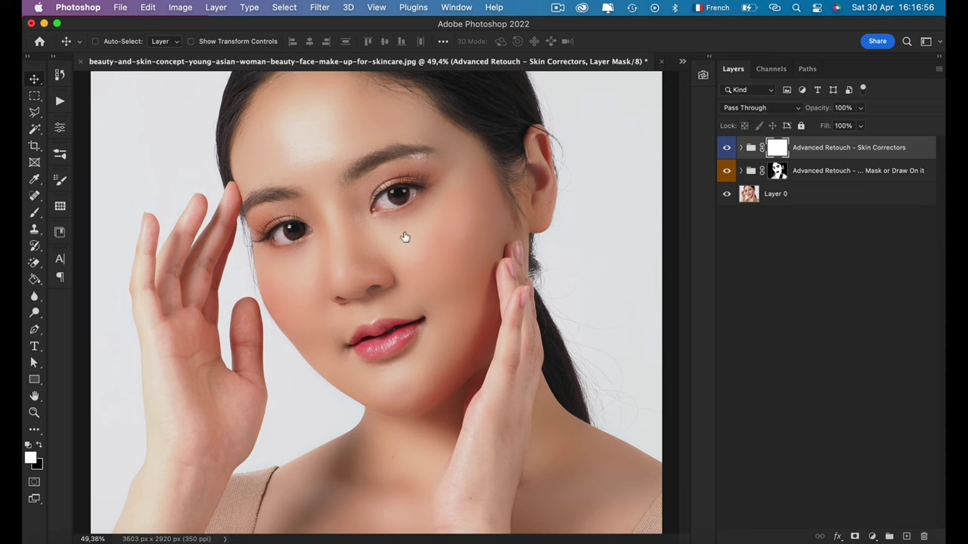
{"action": "left_click", "coordinate": [741, 149]}
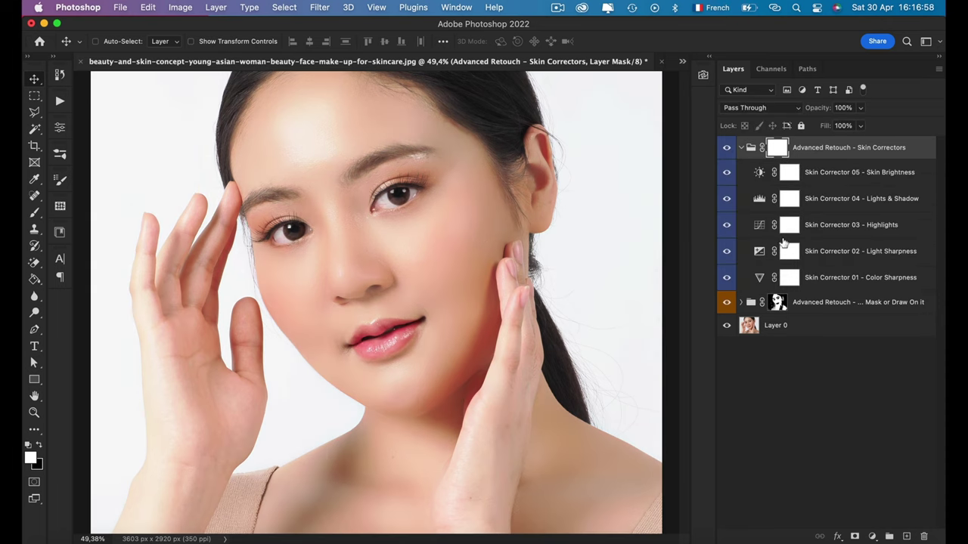
Hide the five correctors except 01 Color Sharpness and 03 Highlights, then collapse the group
{"action": "left_click_drag", "start_coordinate": [727, 173], "coordinate": [728, 277]}
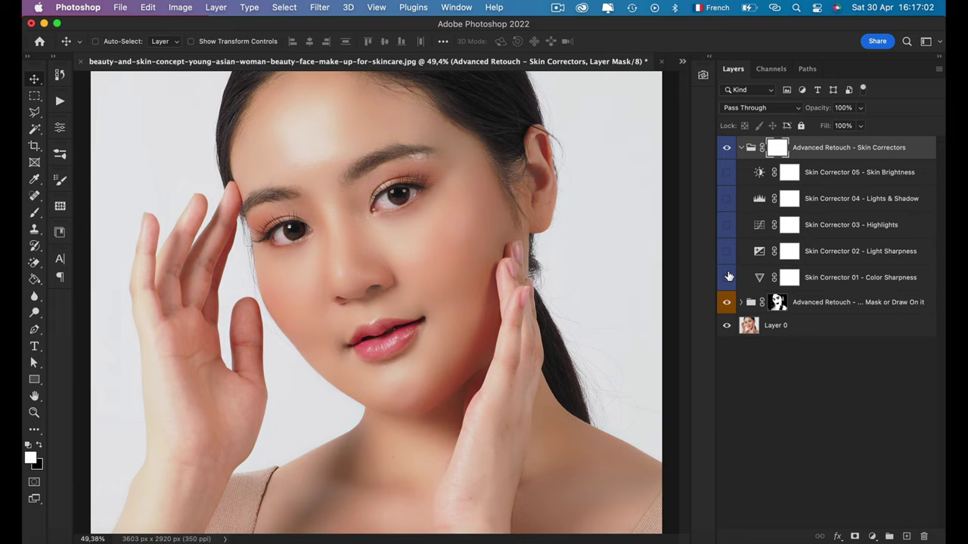
{"action": "left_click", "coordinate": [728, 277]}
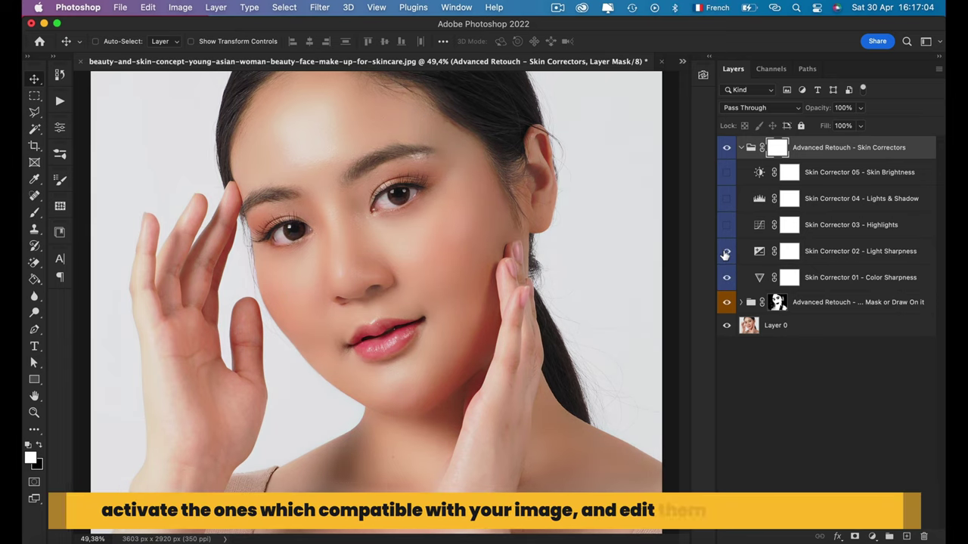
{"action": "left_click", "coordinate": [727, 173]}
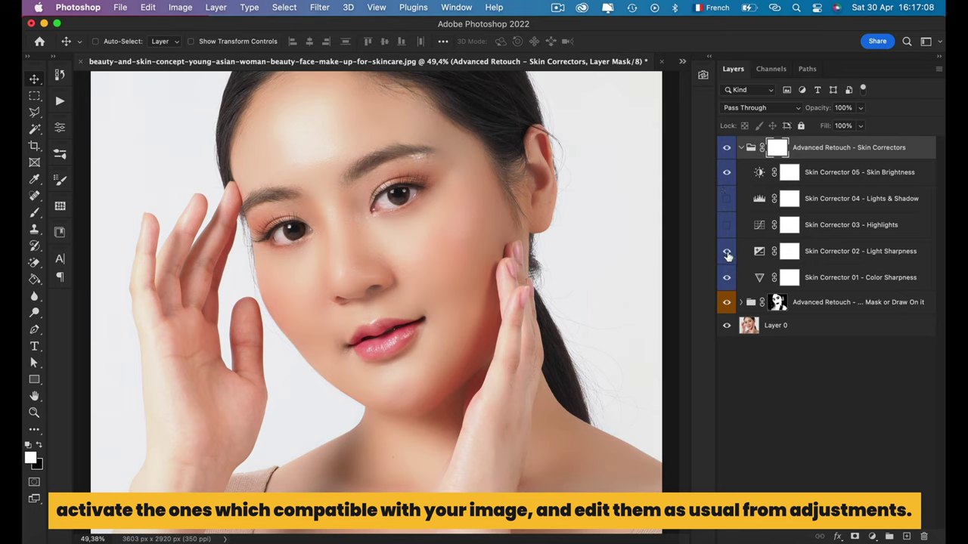
{"action": "left_click", "coordinate": [727, 254]}
{"action": "left_click", "coordinate": [727, 172]}
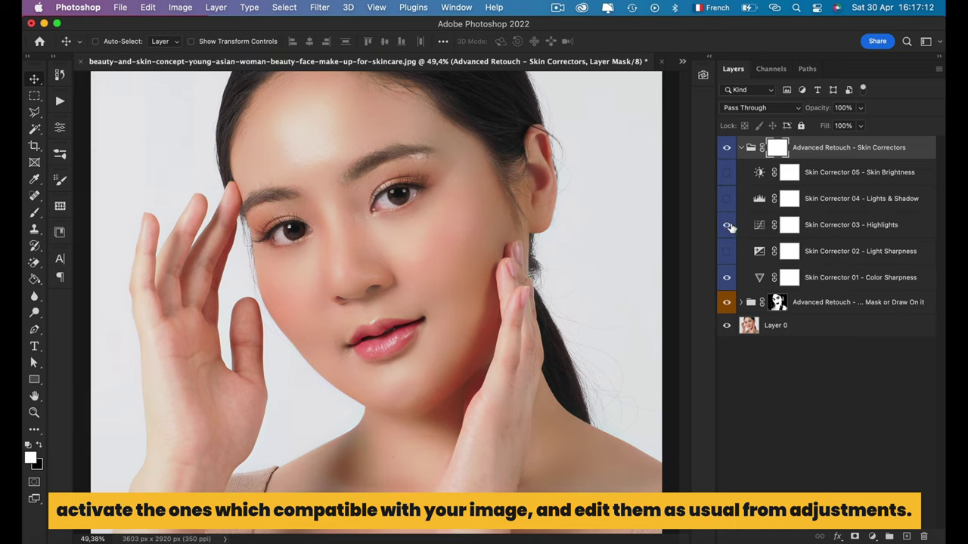
{"action": "left_click", "coordinate": [727, 148]}
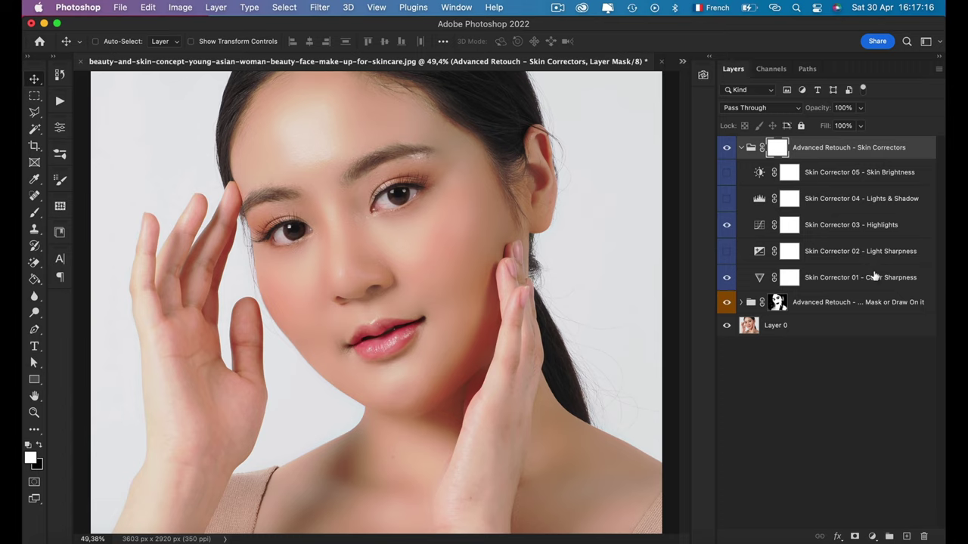
{"action": "left_click", "coordinate": [740, 150]}
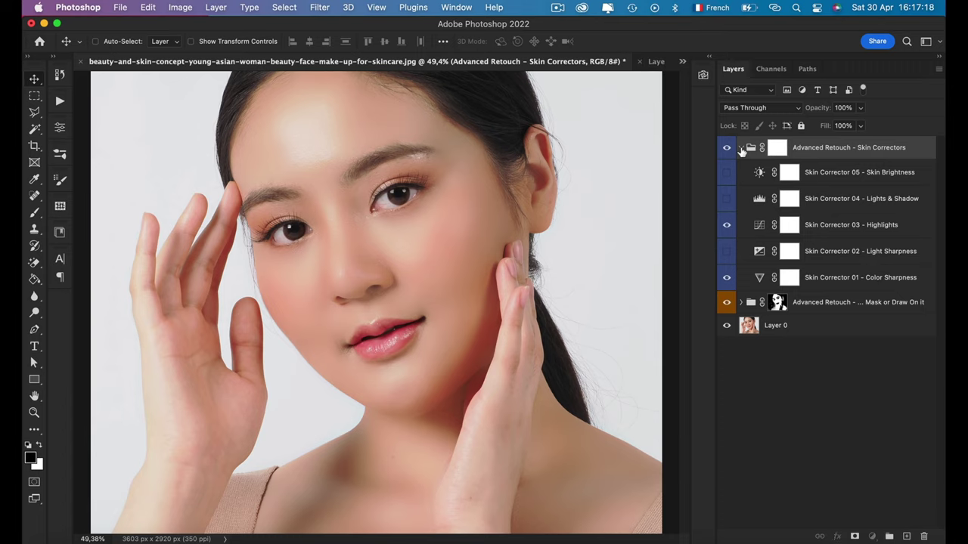
{"action": "left_click", "coordinate": [741, 150]}
Add Photo Lab's Skin Filters and move the group above the retouch mask group
{"action": "left_click", "coordinate": [702, 75]}
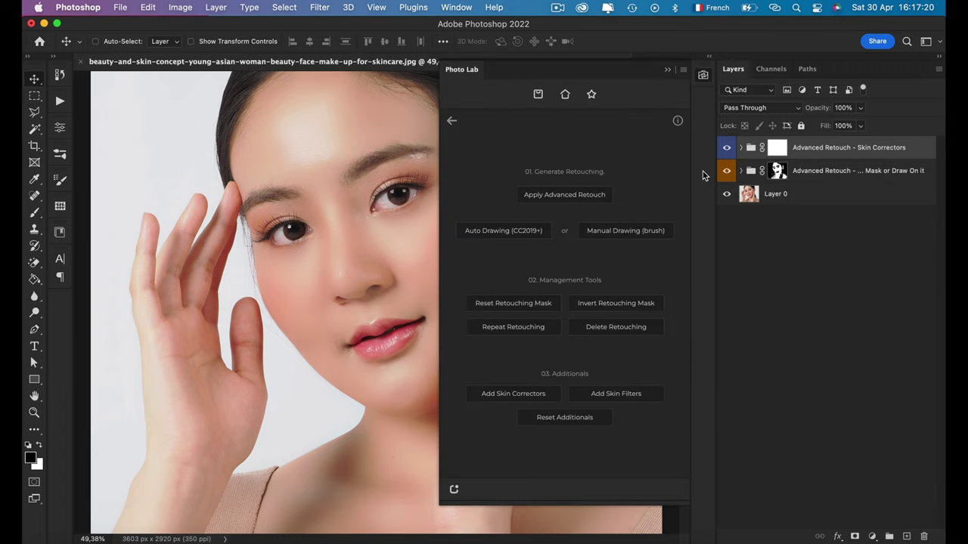
{"action": "left_click", "coordinate": [620, 394]}
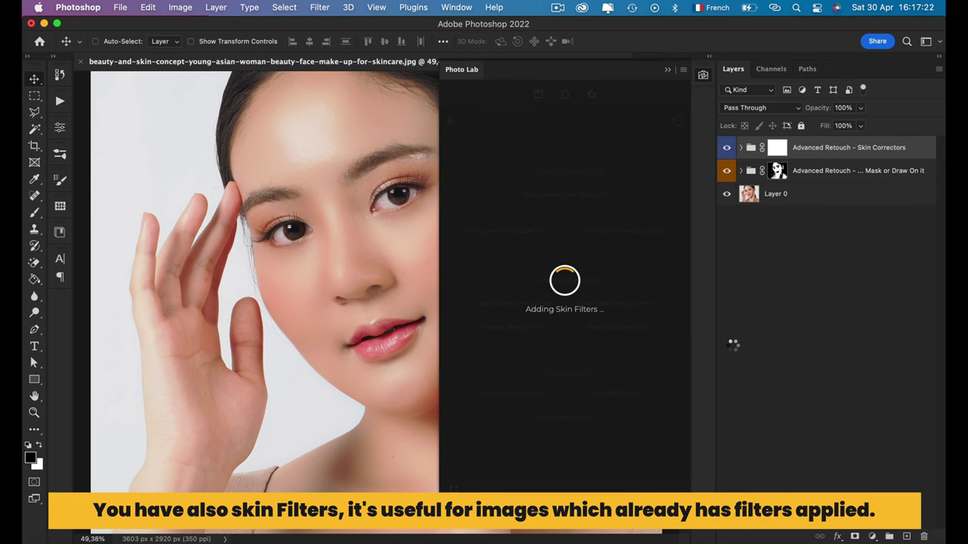
{"action": "left_click", "coordinate": [703, 76]}
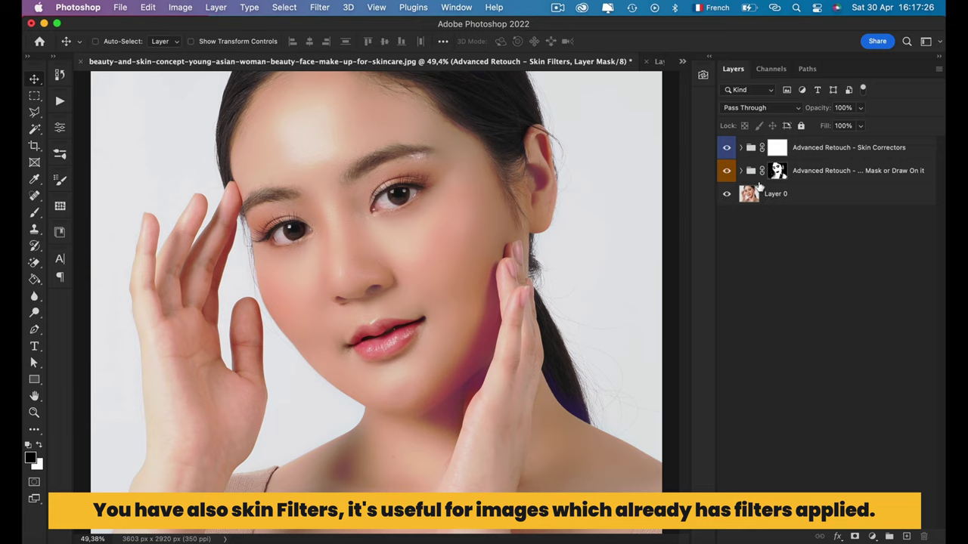
{"action": "left_click", "coordinate": [741, 171]}
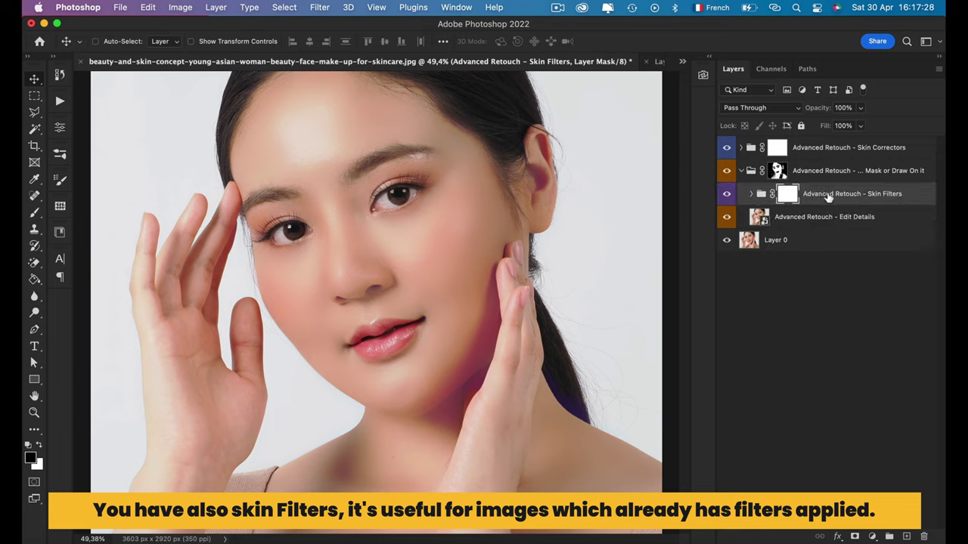
{"action": "left_click_drag", "start_coordinate": [828, 195], "coordinate": [817, 159]}
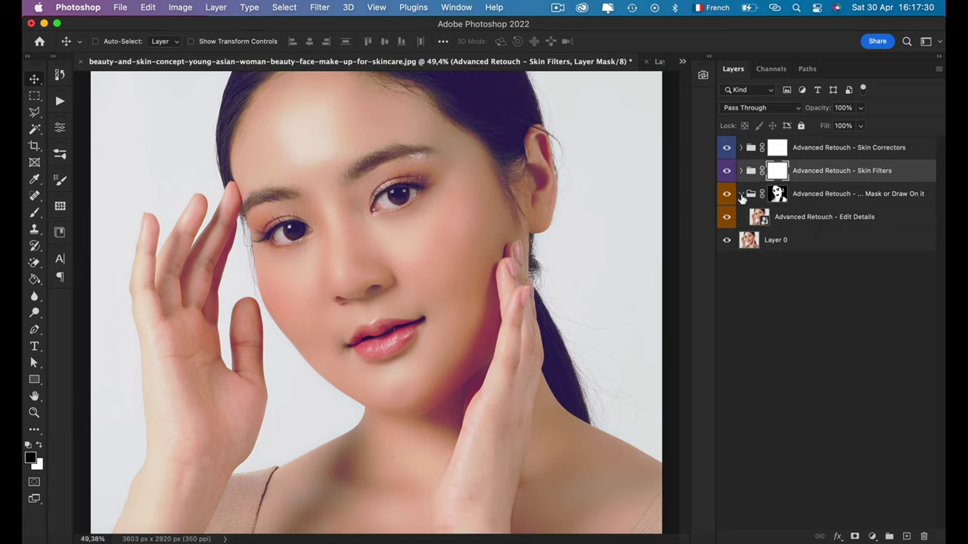
Preview the skin filters, leaving only Skin Filter 04 Hard Warm Color visible
{"action": "left_click", "coordinate": [741, 171]}
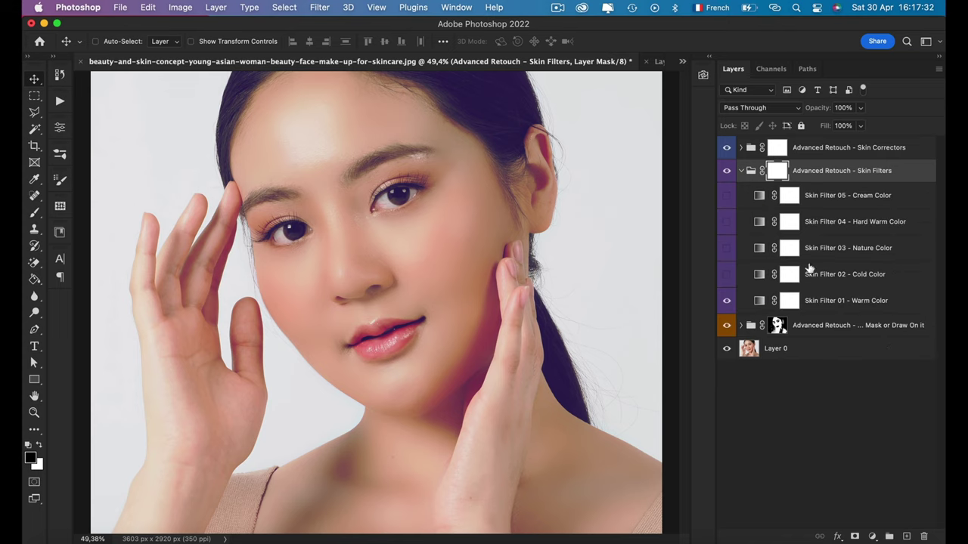
{"action": "left_click", "coordinate": [880, 304]}
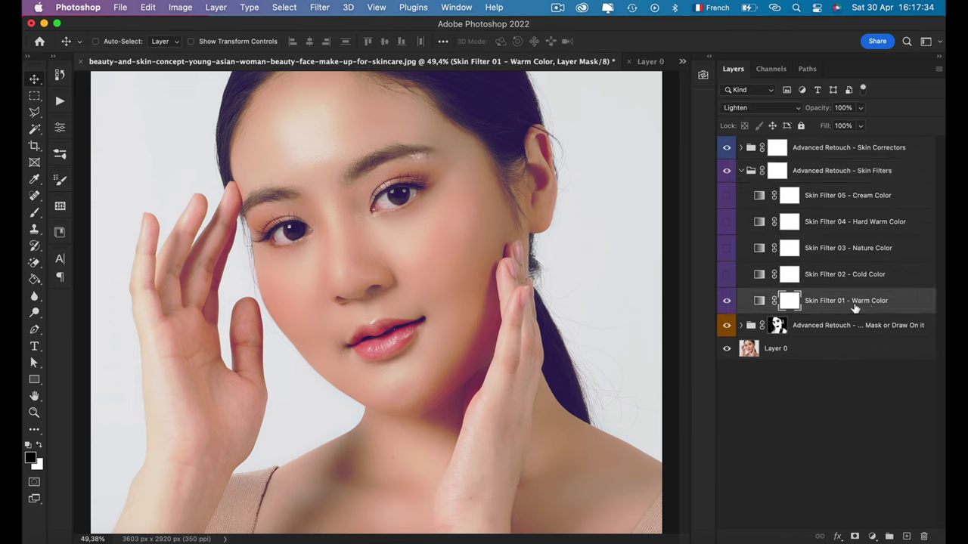
{"action": "left_click", "coordinate": [727, 301]}
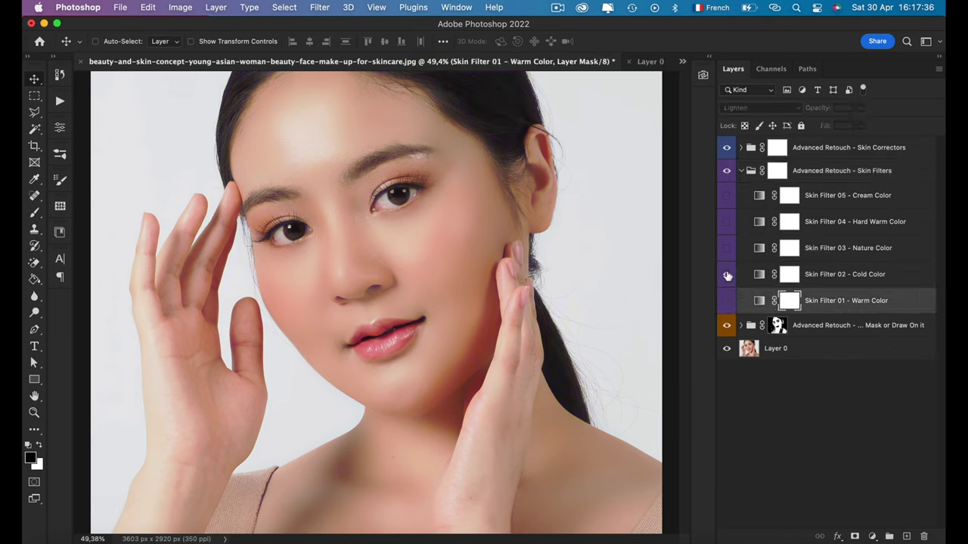
{"action": "left_click", "coordinate": [727, 274]}
{"action": "left_click", "coordinate": [727, 275]}
{"action": "left_click", "coordinate": [727, 248]}
{"action": "left_click", "coordinate": [727, 196]}
{"action": "left_click", "coordinate": [727, 221]}
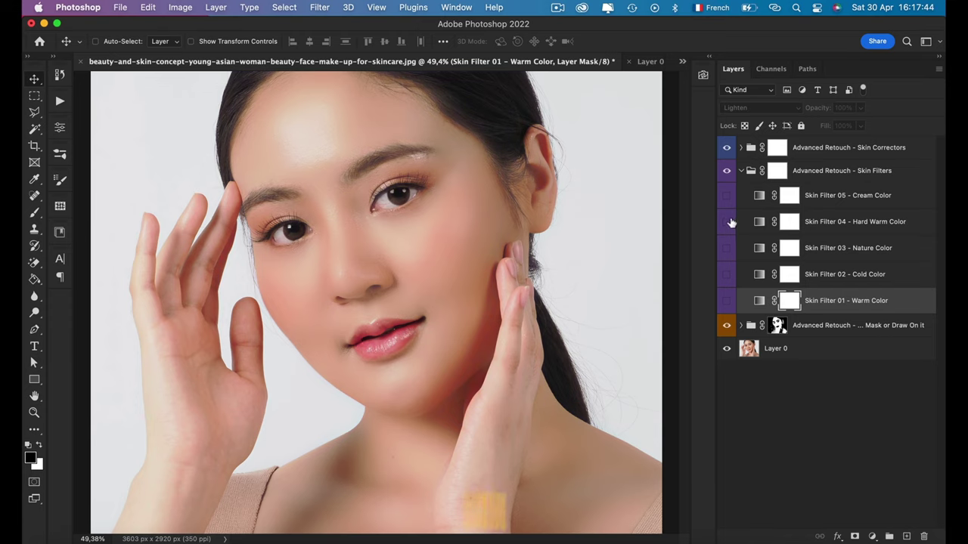
Lower the Hard Warm Color filter's opacity to 15% and collapse the Skin Filters group
{"action": "left_click", "coordinate": [831, 221]}
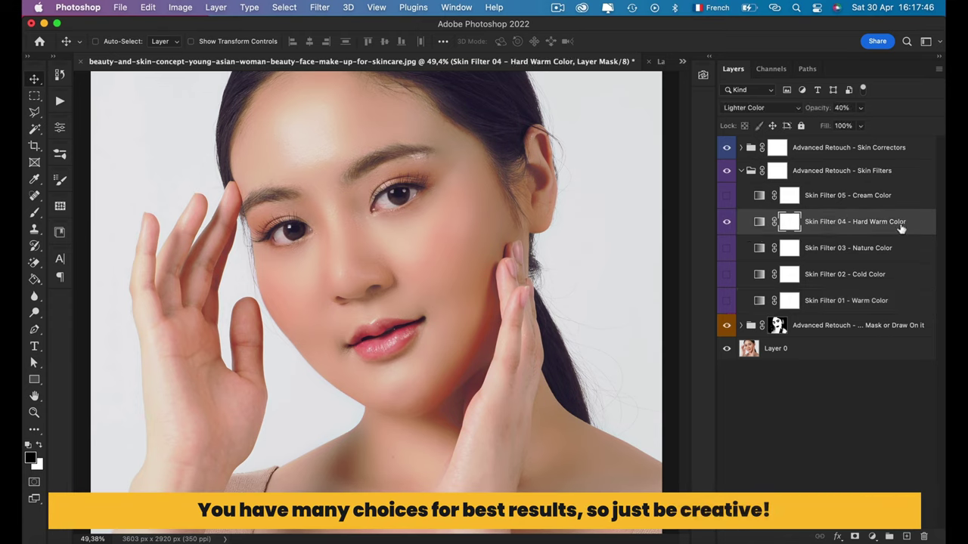
{"action": "left_click", "coordinate": [860, 108]}
{"action": "mouse_move", "coordinate": [884, 126]}
{"action": "left_mouse_down"}
{"action": "mouse_move", "coordinate": [898, 126]}
{"action": "mouse_move", "coordinate": [826, 130]}
{"action": "mouse_move", "coordinate": [847, 128]}
{"action": "left_mouse_up"}
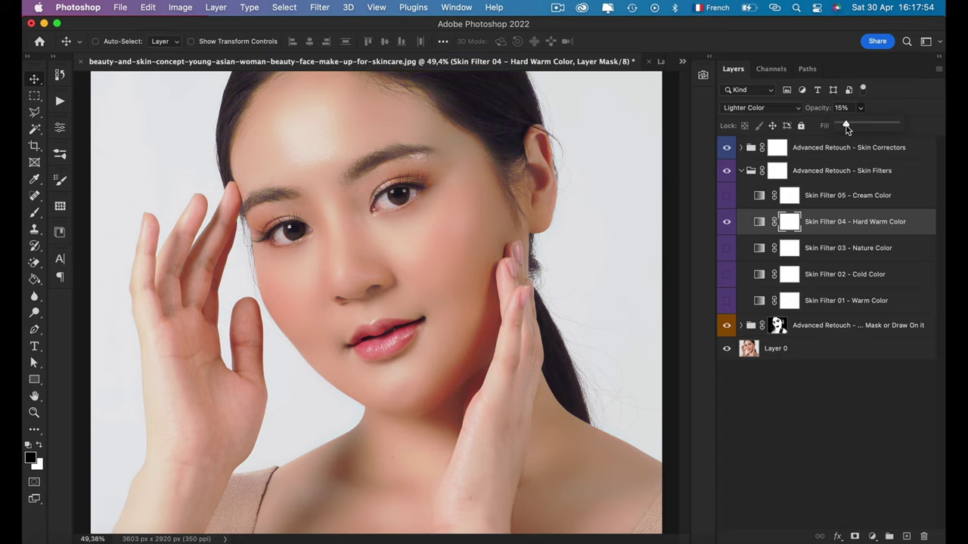
{"action": "left_click", "coordinate": [865, 223]}
{"action": "left_click", "coordinate": [742, 171]}
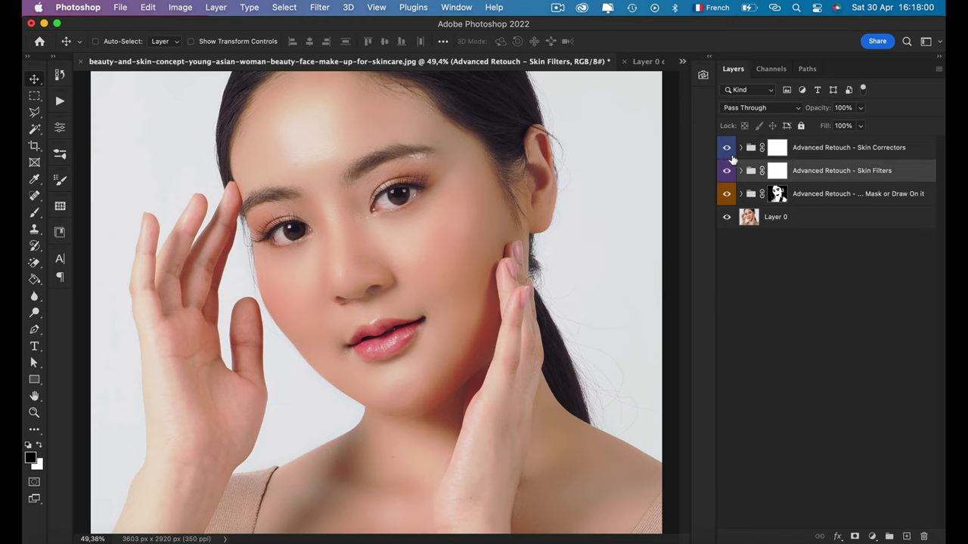
In Skin Correctors, hide 03 Highlights and show 02 Light Sharpness instead
{"action": "left_click", "coordinate": [749, 148]}
{"action": "left_click", "coordinate": [741, 147]}
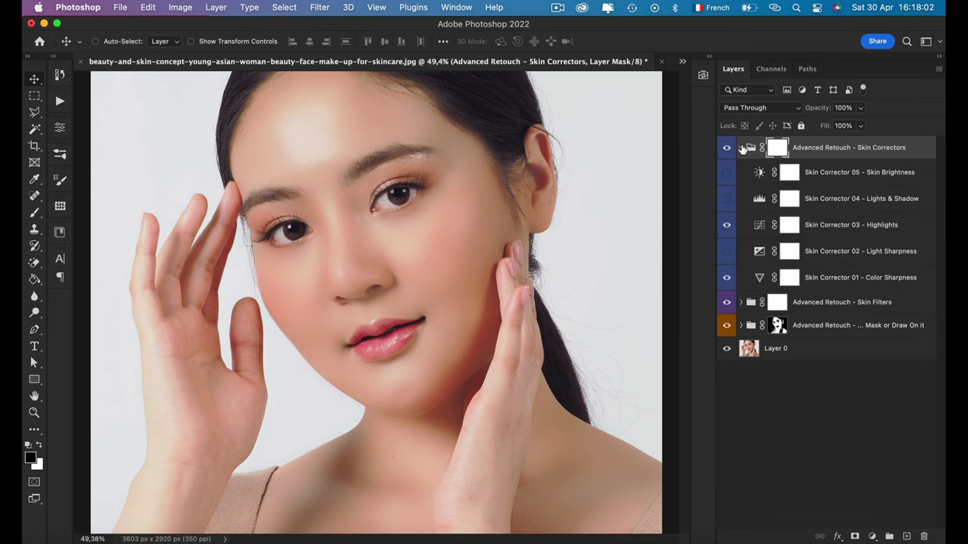
{"action": "left_click", "coordinate": [727, 225]}
{"action": "left_click", "coordinate": [727, 251]}
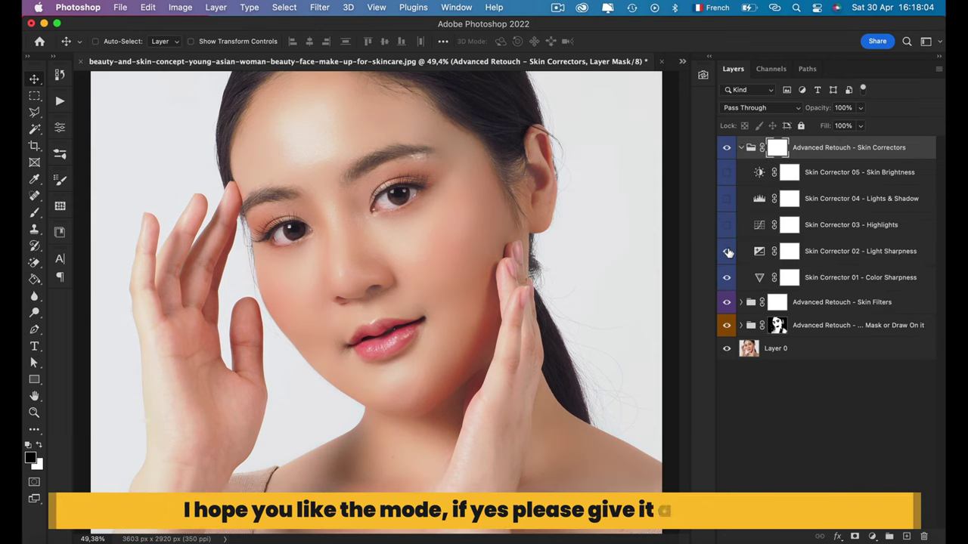
{"action": "left_click", "coordinate": [741, 148]}
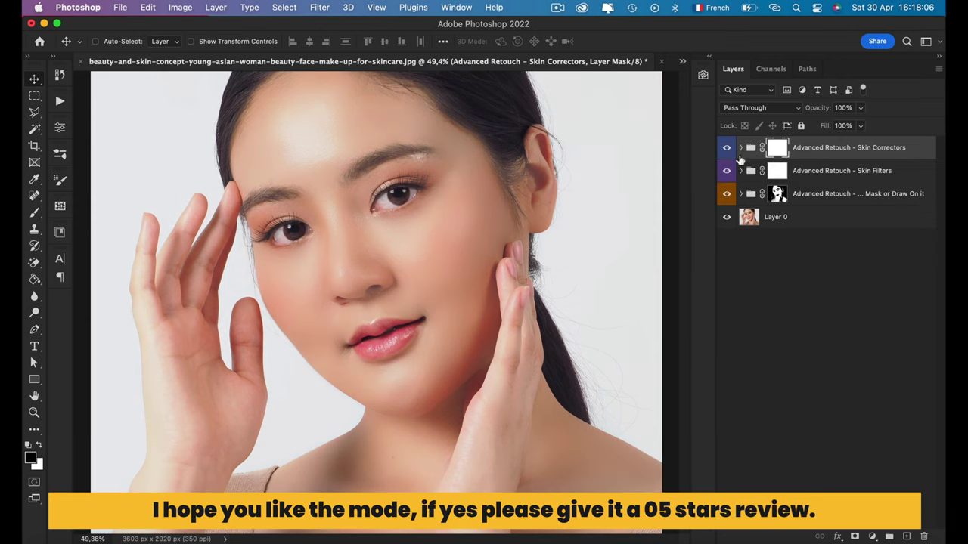
Hide the Skin Correctors, Skin Filters and mask groups, then show them again for before/after
{"action": "left_click", "coordinate": [726, 148]}
{"action": "left_click", "coordinate": [726, 171]}
{"action": "left_click", "coordinate": [726, 194]}
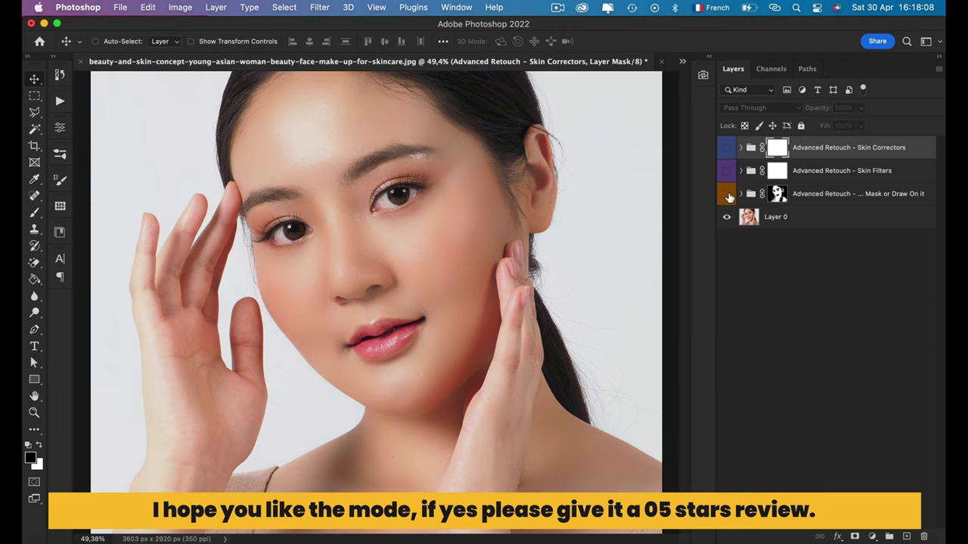
{"action": "scroll", "coordinate": [428, 220], "scroll_direction": "up", "scroll_amount": 1}
{"action": "scroll", "coordinate": [428, 220], "scroll_direction": "up", "scroll_amount": 2}
{"action": "scroll", "coordinate": [428, 220], "scroll_direction": "up", "scroll_amount": 2}
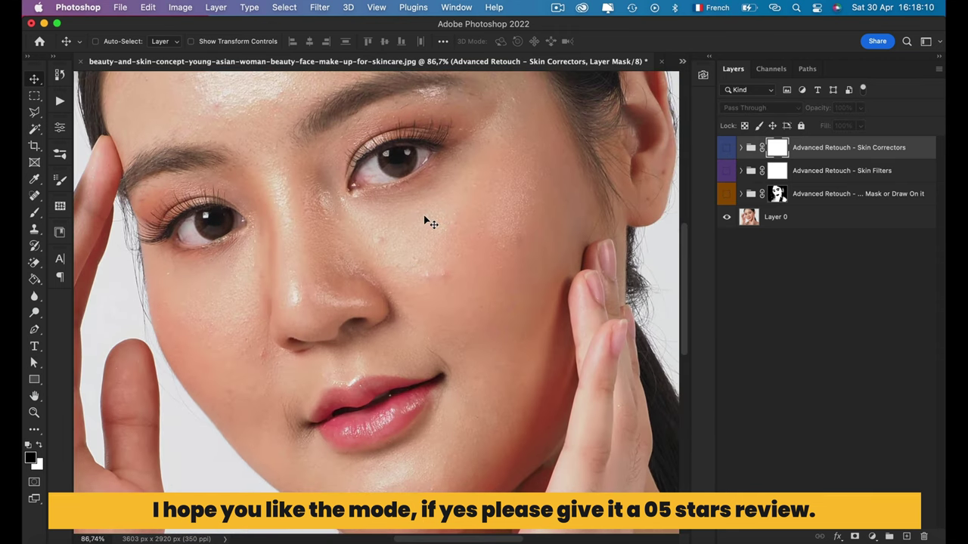
{"action": "scroll", "coordinate": [428, 220], "scroll_direction": "up", "scroll_amount": 2}
{"action": "left_click", "coordinate": [727, 194]}
{"action": "left_click", "coordinate": [726, 171]}
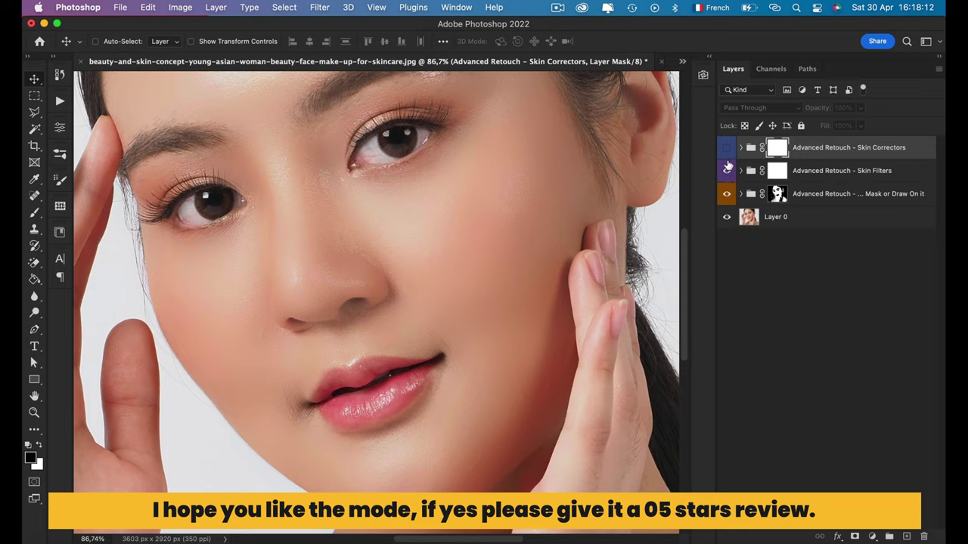